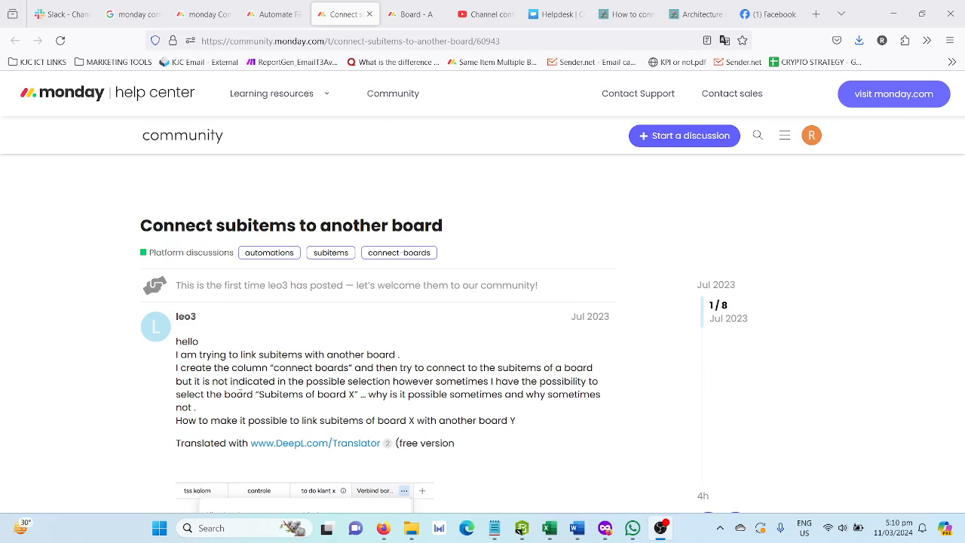
Read the community thread on connecting subitems to another board, including the opening question and first replies
scroll(241, 396, down, 1)
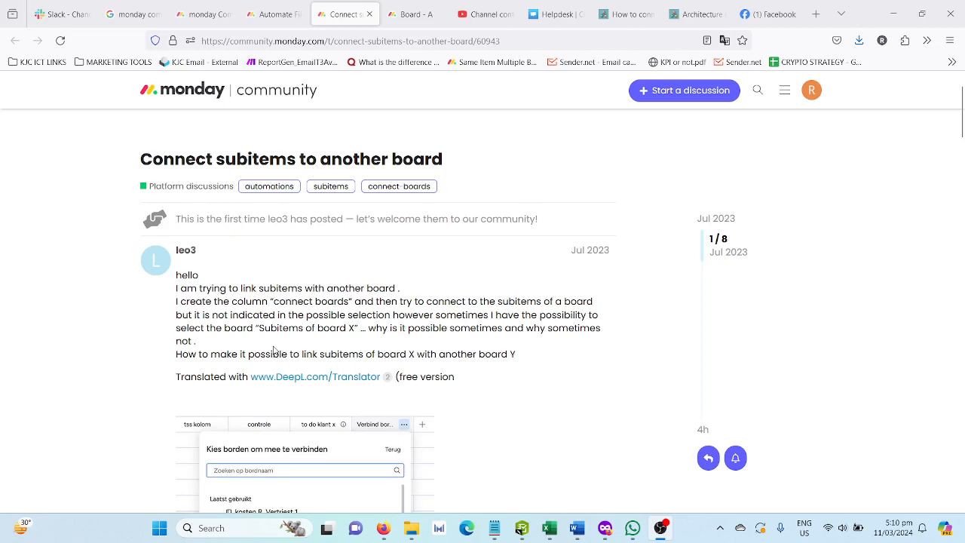
scroll(273, 352, down, 1)
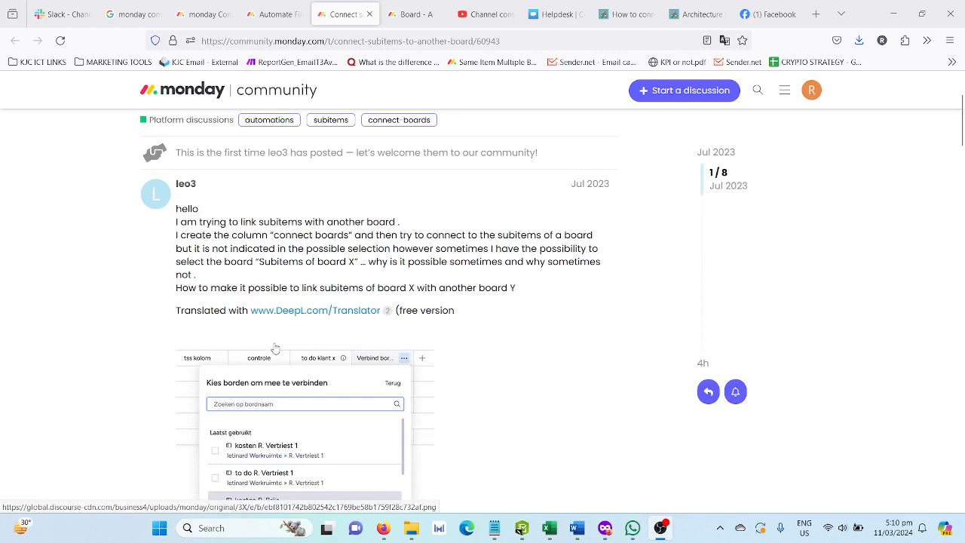
scroll(275, 348, down, 4)
scroll(276, 348, down, 4)
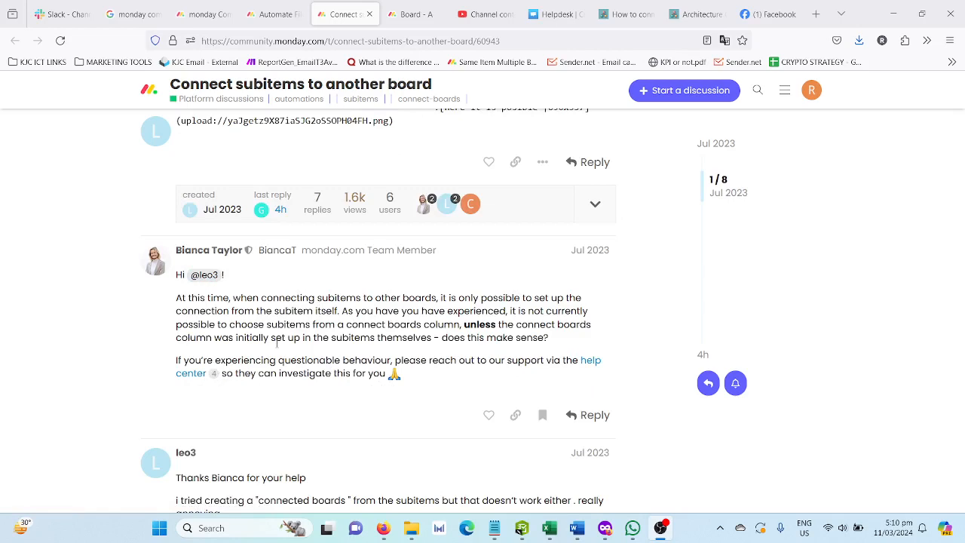
scroll(276, 343, down, 2)
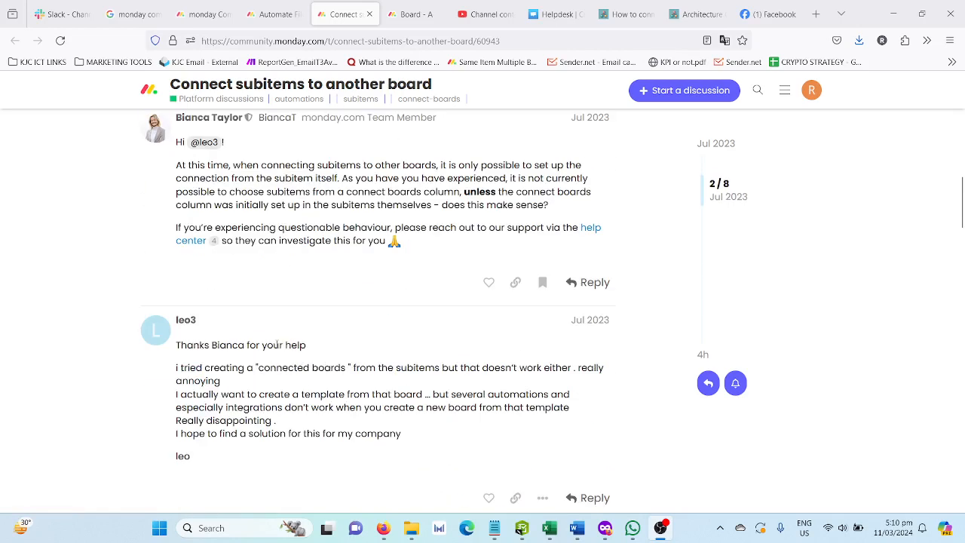
drag(316, 369, 366, 393)
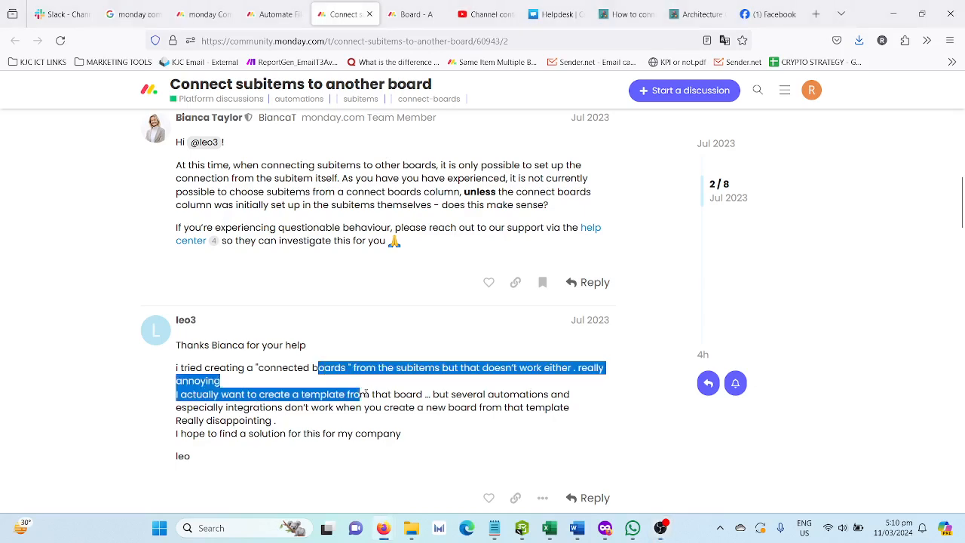
click(317, 416)
drag(318, 417, 315, 407)
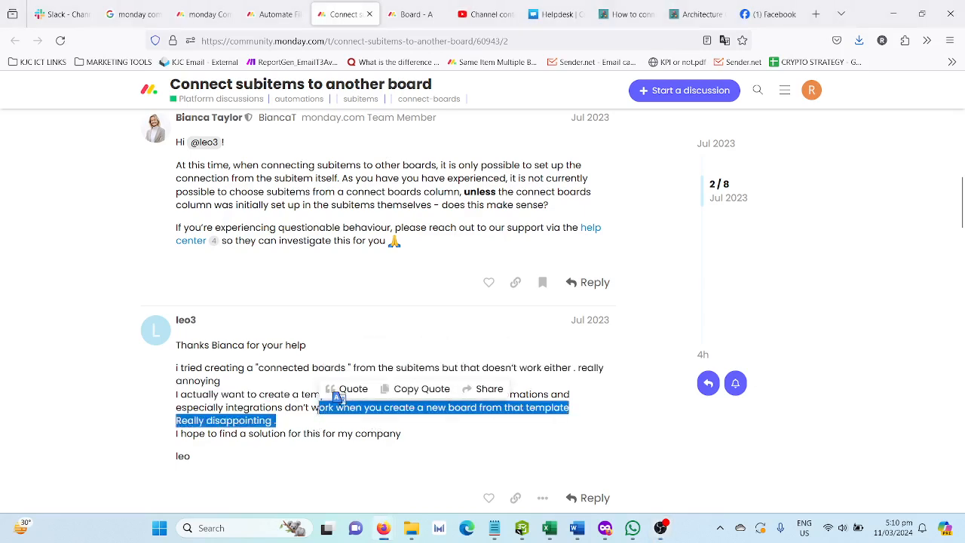
click(245, 388)
scroll(245, 388, down, 3)
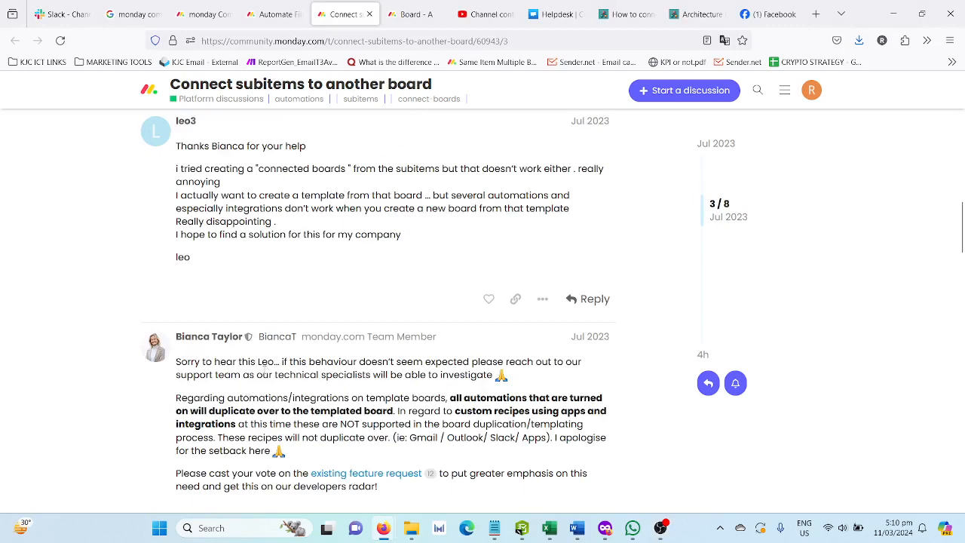
Read the later replies in the thread for suggested workarounds
scroll(270, 373, down, 3)
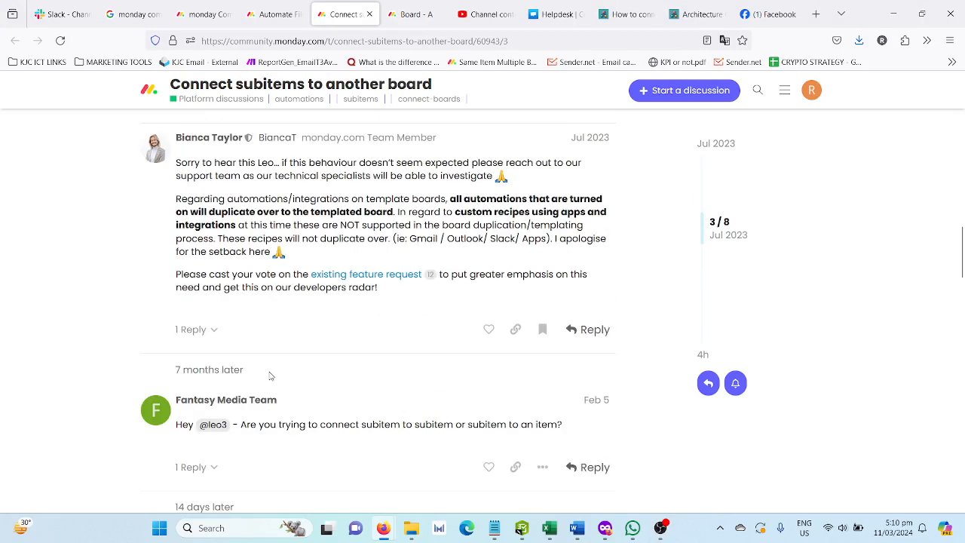
scroll(272, 373, down, 3)
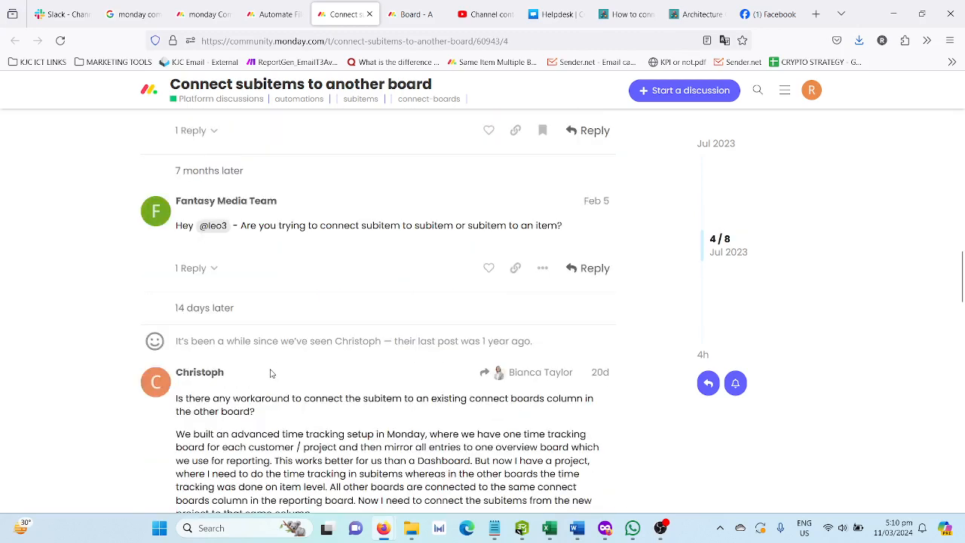
scroll(272, 373, down, 5)
scroll(273, 368, up, 3)
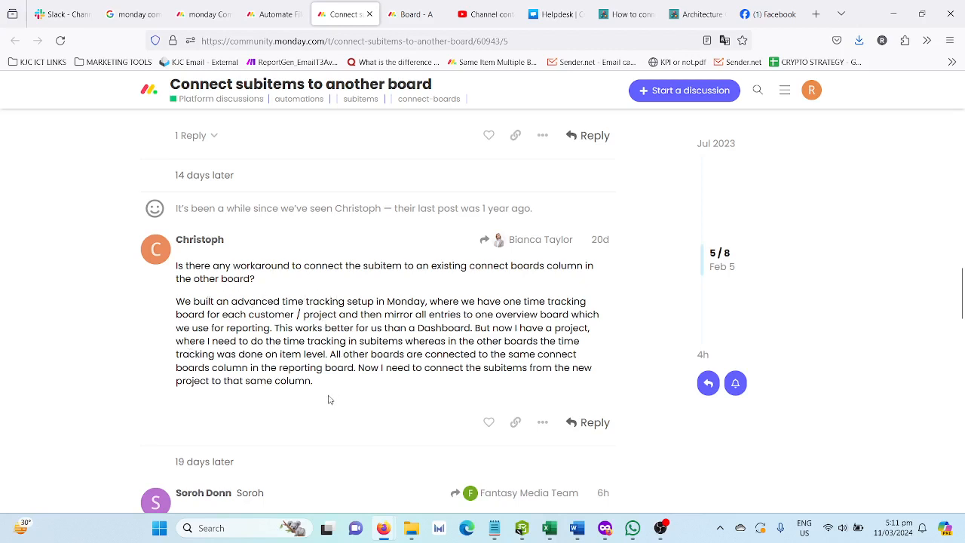
drag(324, 381, 175, 302)
click(305, 311)
drag(471, 327, 397, 367)
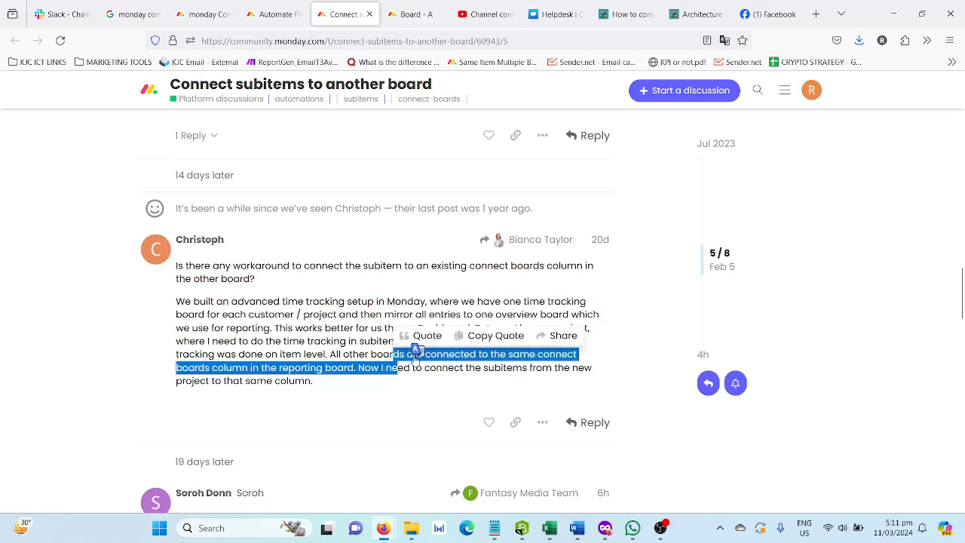
click(416, 349)
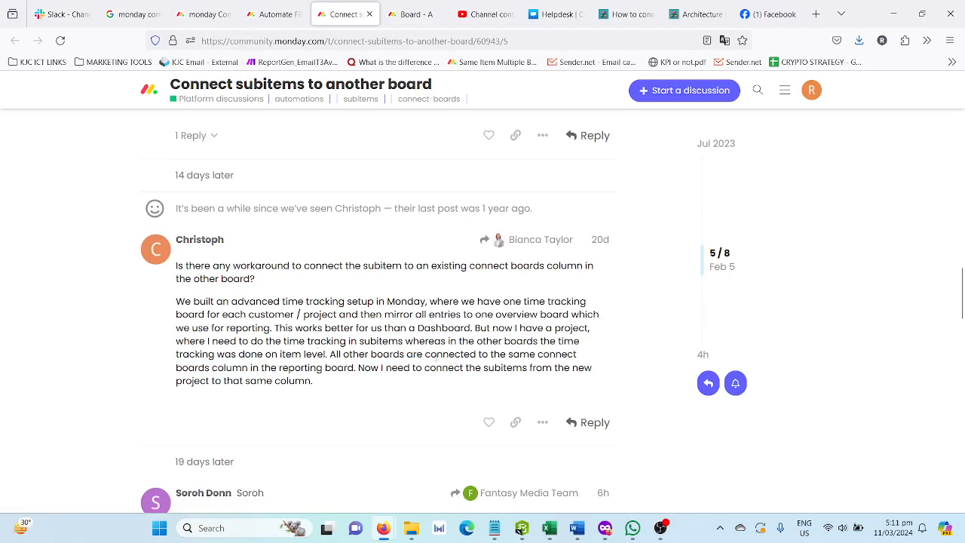
drag(358, 368, 360, 383)
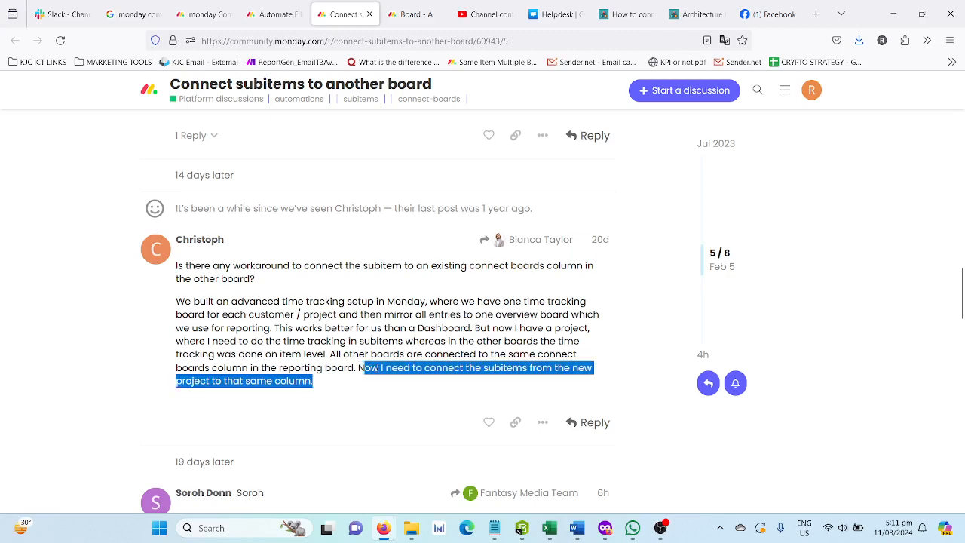
click(361, 380)
scroll(362, 381, down, 5)
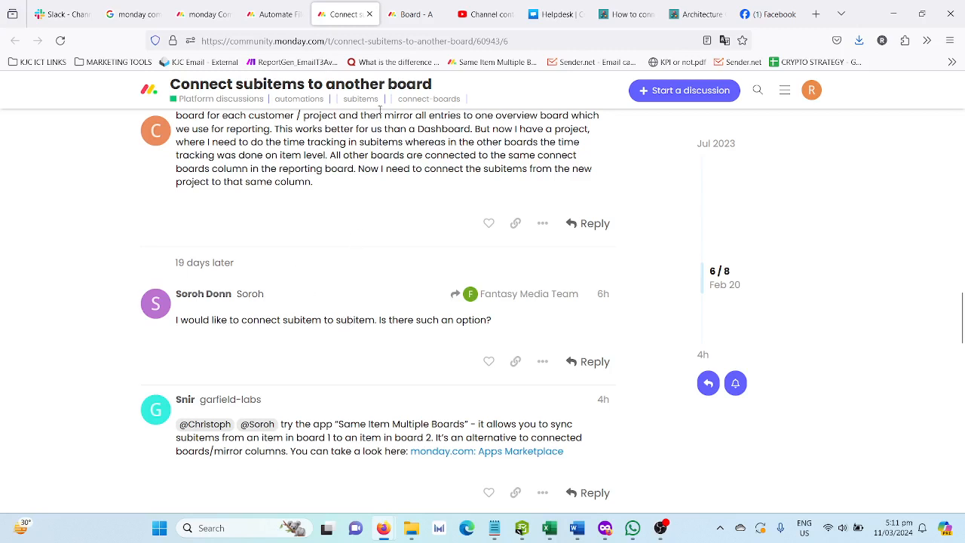
Switch to the monday.com board tab and compare Board - A, Board - B and Board - C in the 99 - Sandbox workspace
click(409, 14)
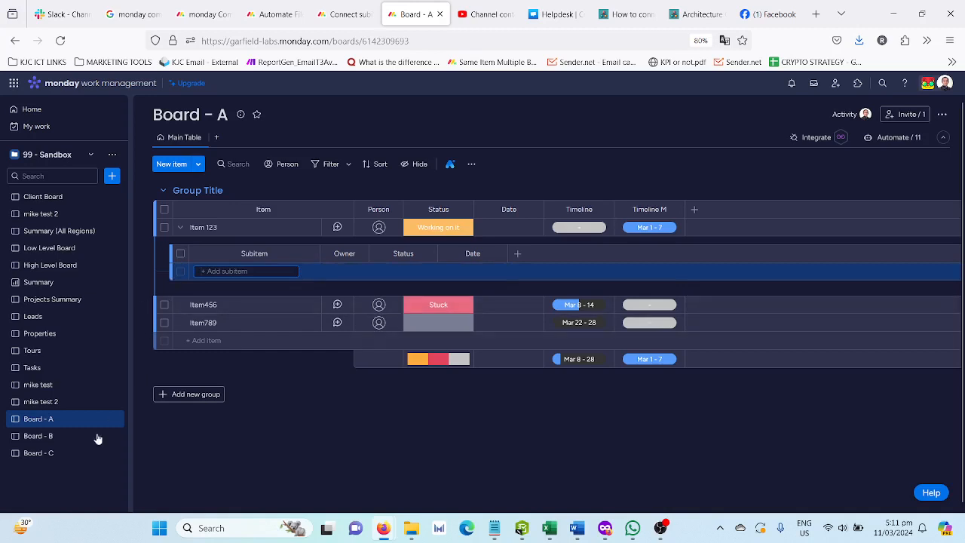
click(70, 437)
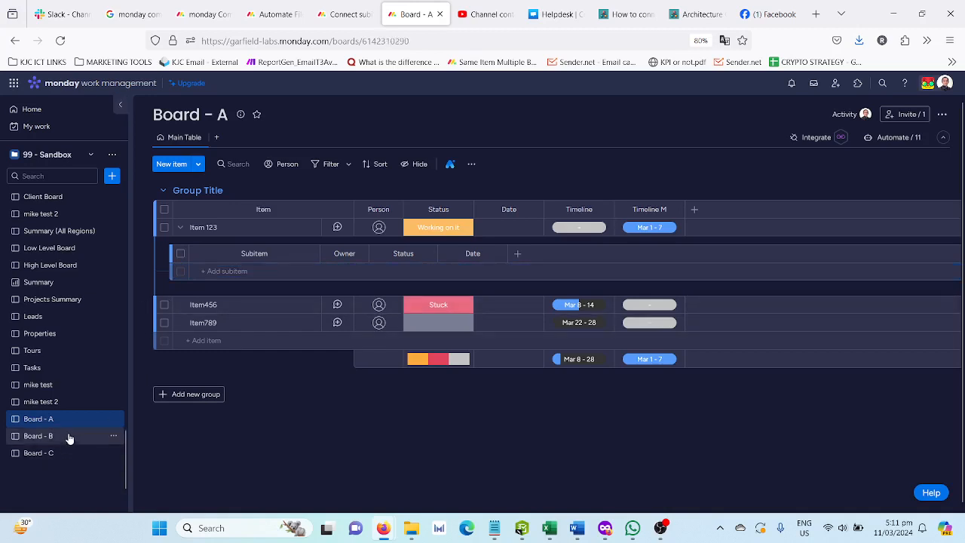
click(73, 424)
click(71, 437)
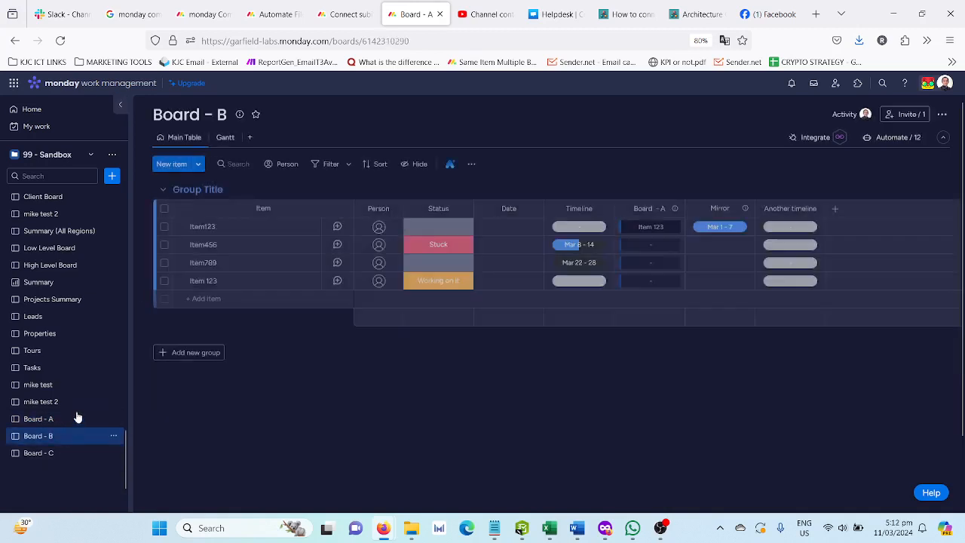
click(67, 426)
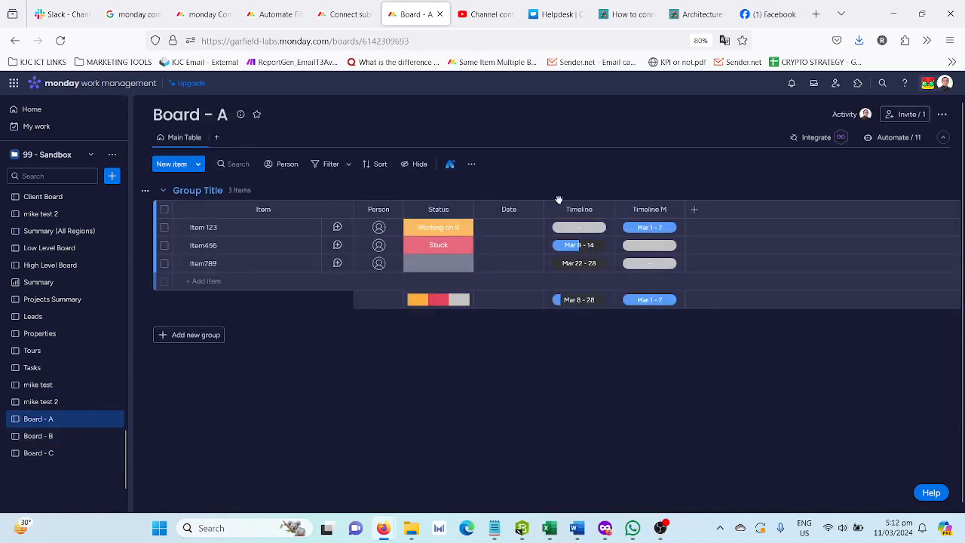
click(65, 436)
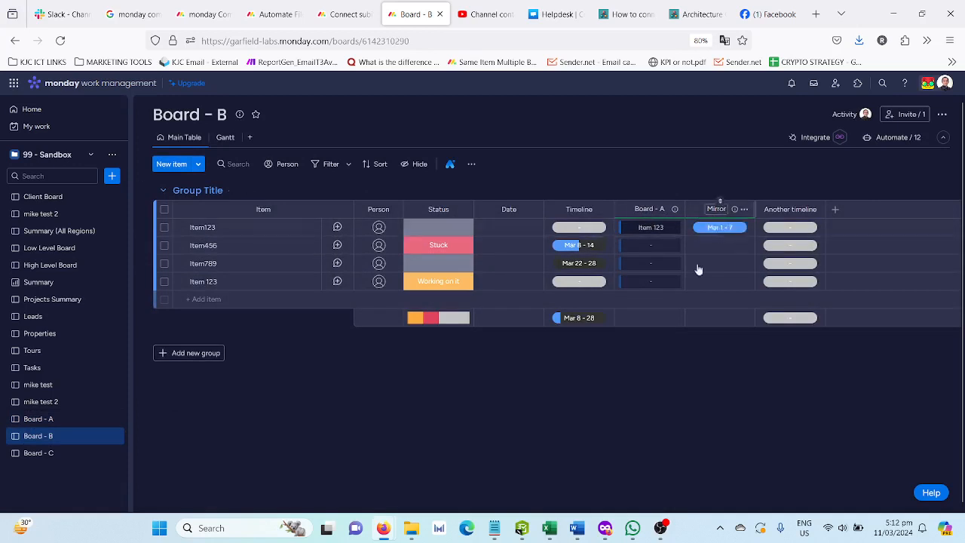
click(75, 453)
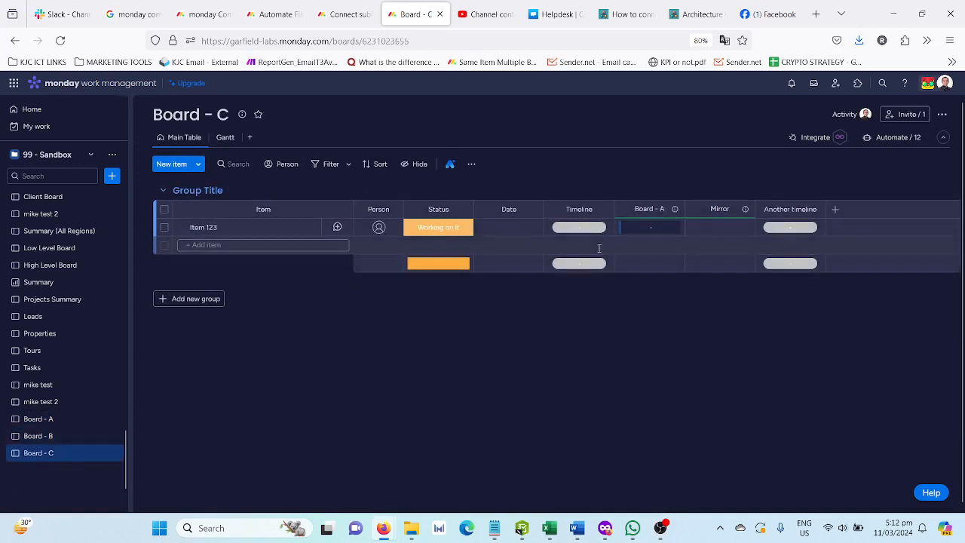
click(56, 442)
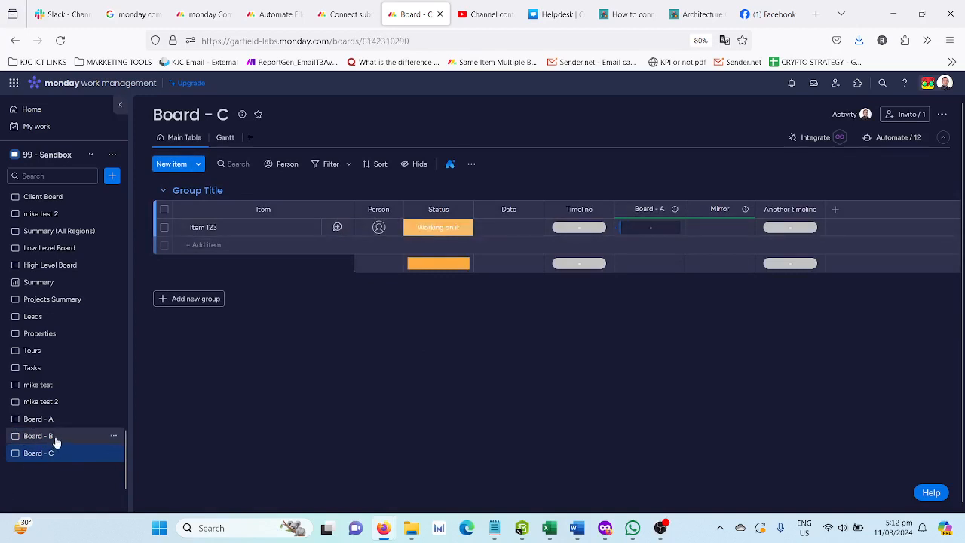
click(50, 452)
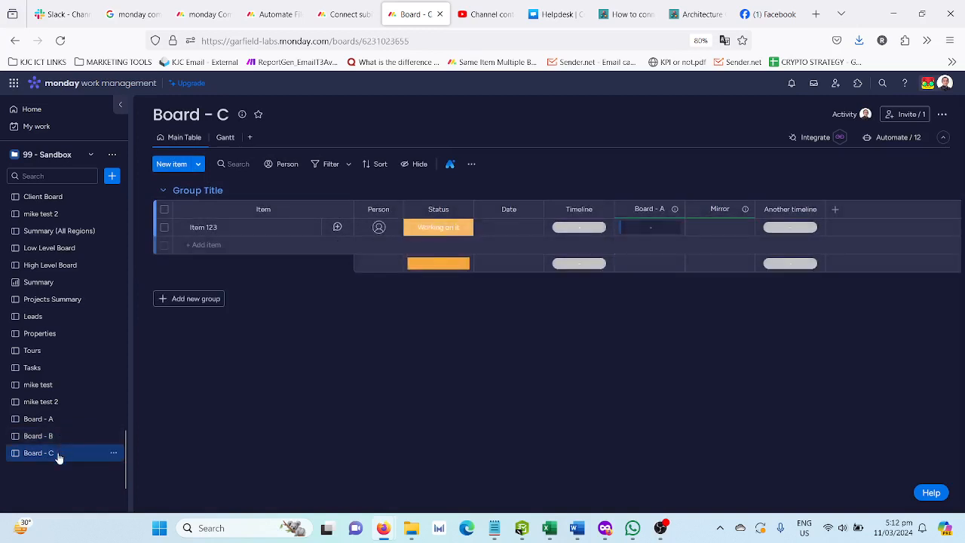
click(61, 442)
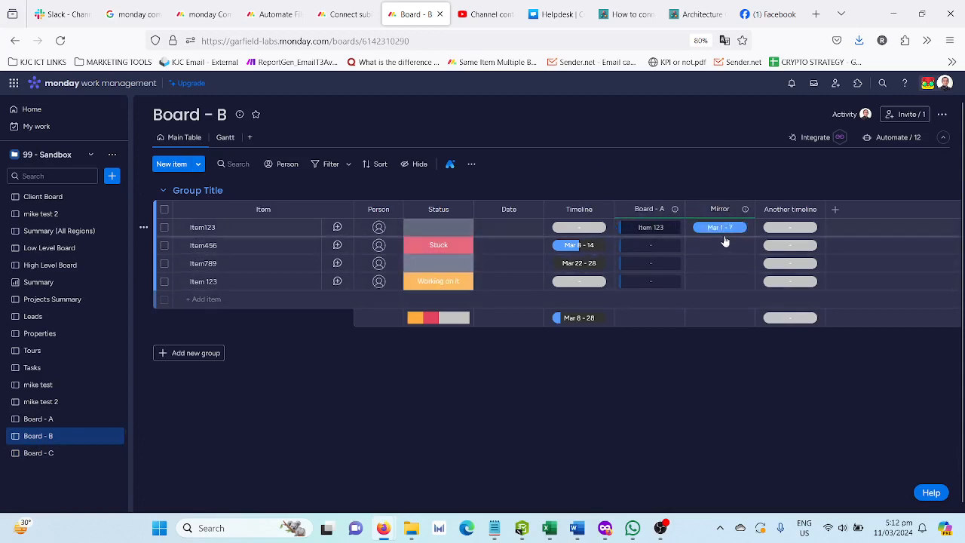
Look up the Same Item Multiple Boards app page in the marketplace and close it
click(857, 83)
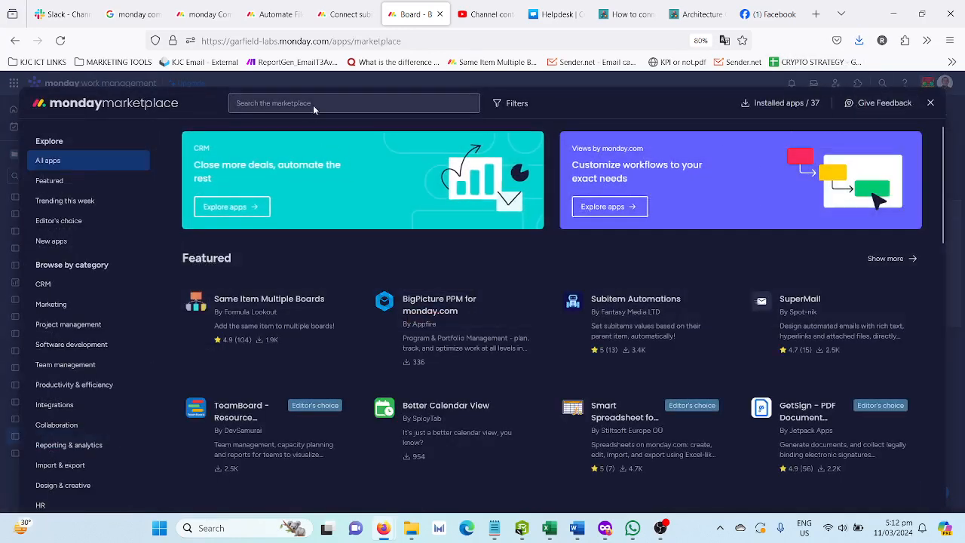
click(250, 326)
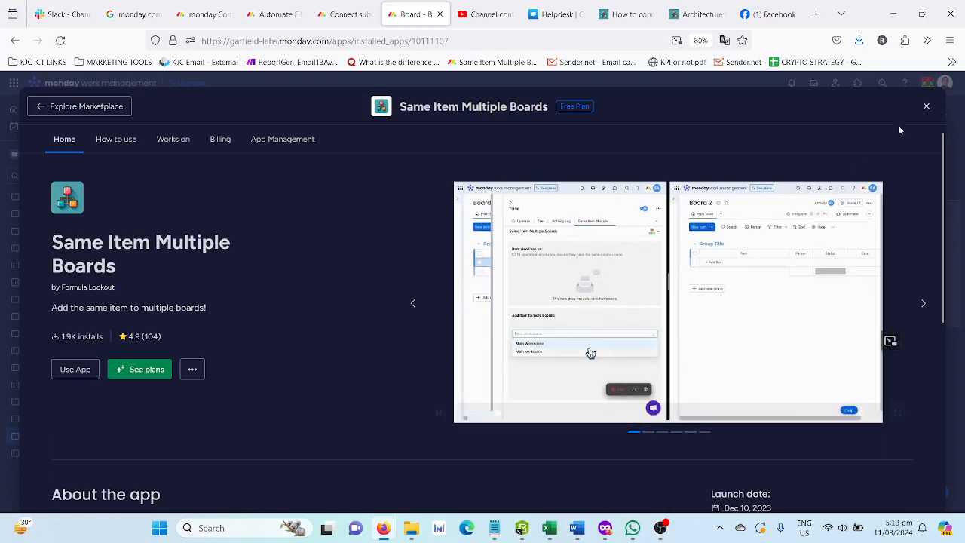
click(925, 107)
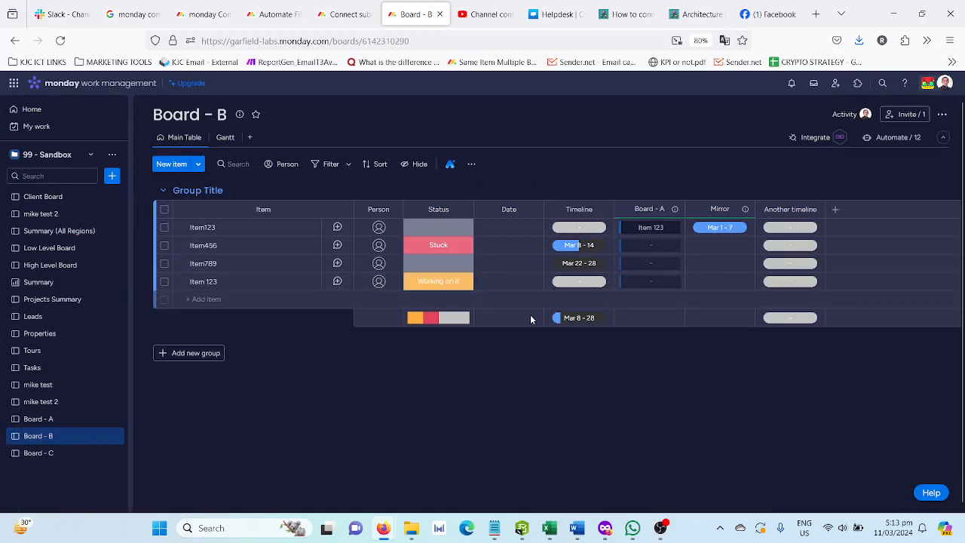
Add a new item named Time tracking 1 to Board - C
click(59, 455)
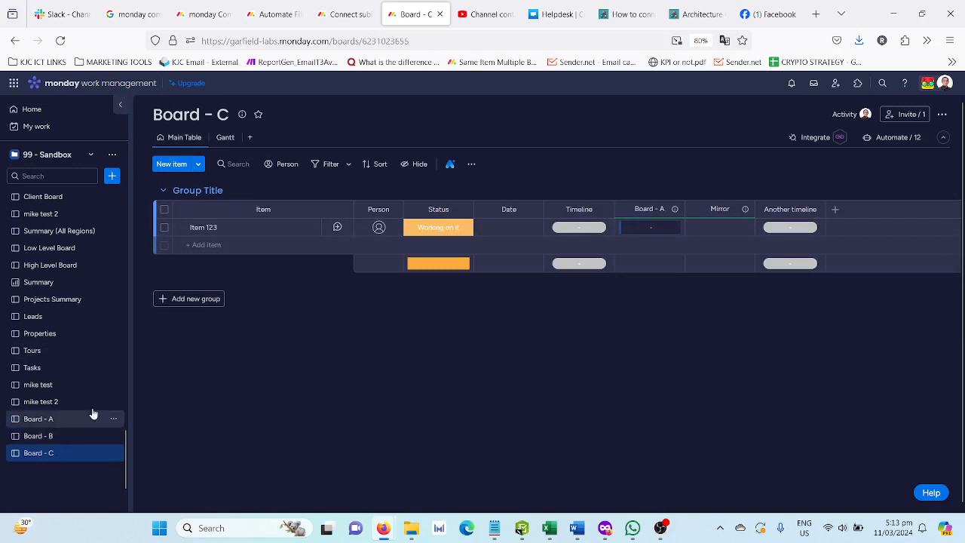
click(209, 245)
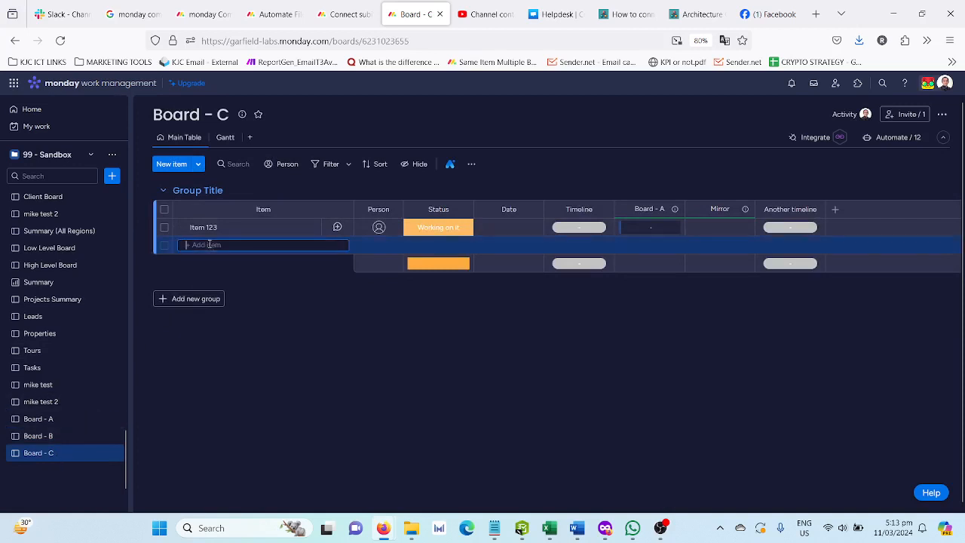
text(Time tra)
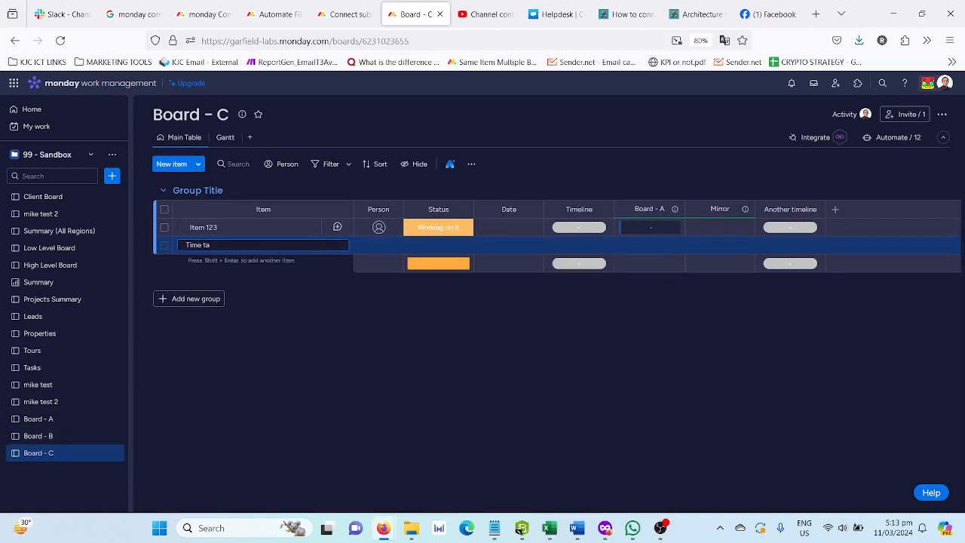
text(cking 1)
key(Return)
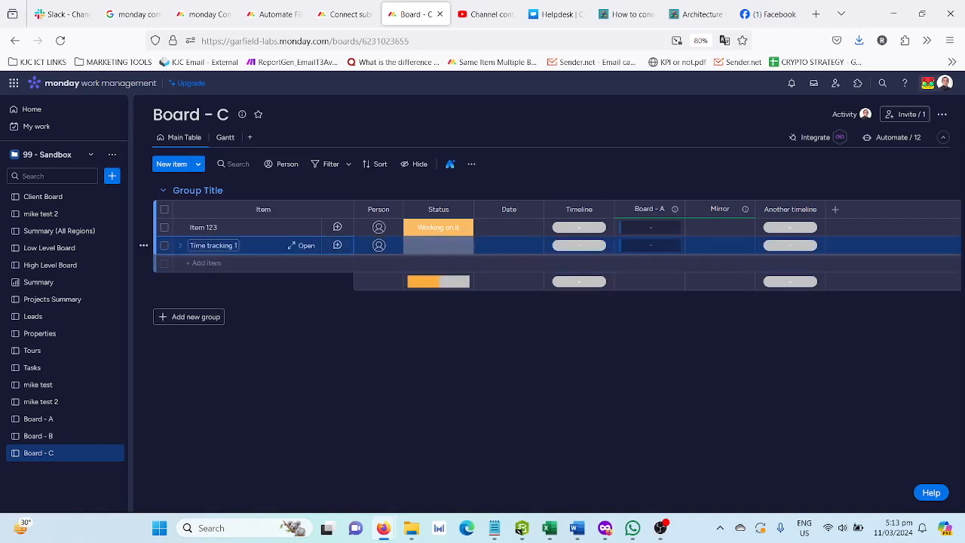
Open the Time tracking 1 item and add the Same Item Multiple Boards view to it
click(306, 246)
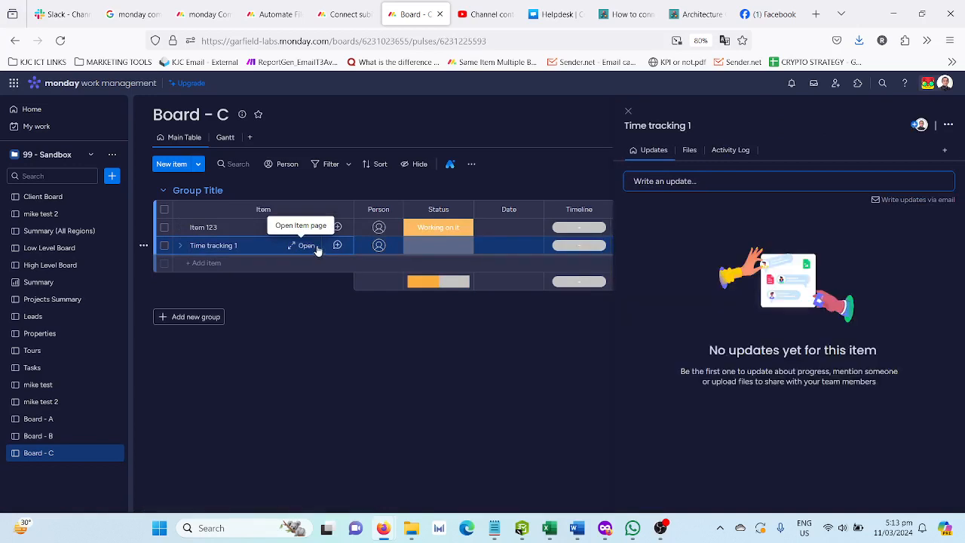
click(940, 154)
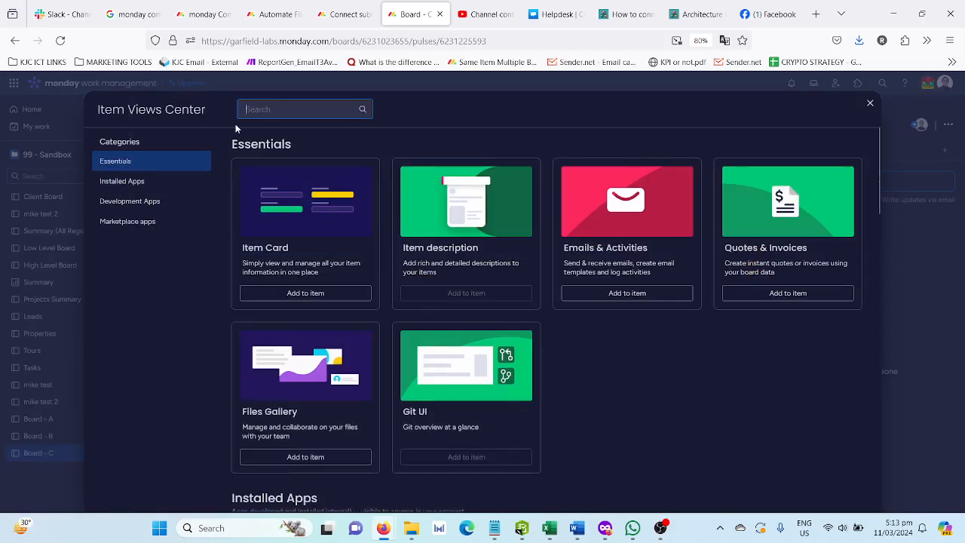
text(same i)
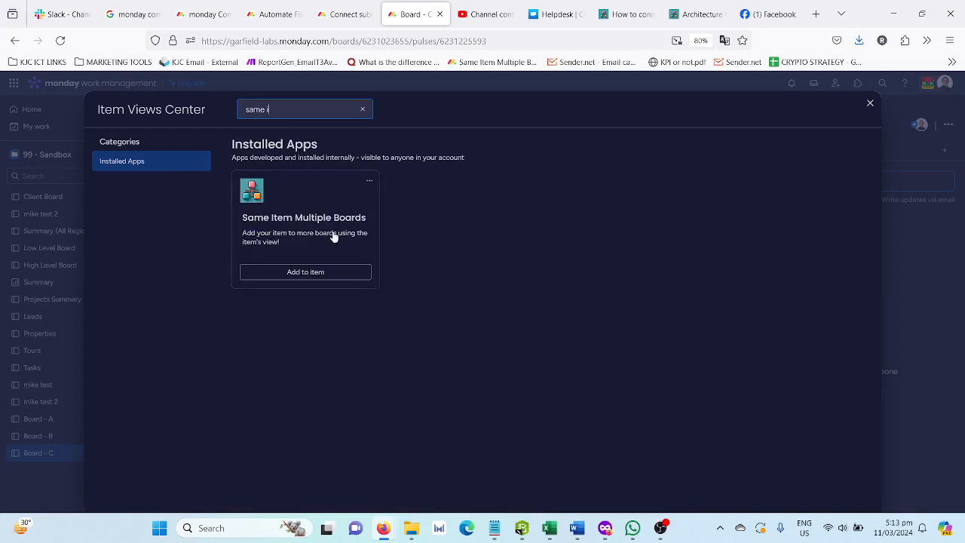
click(314, 272)
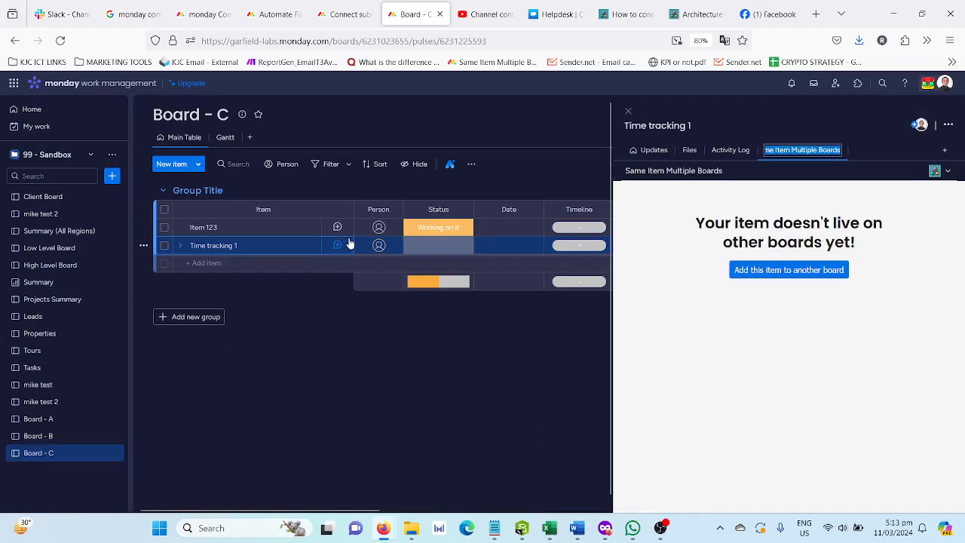
click(820, 271)
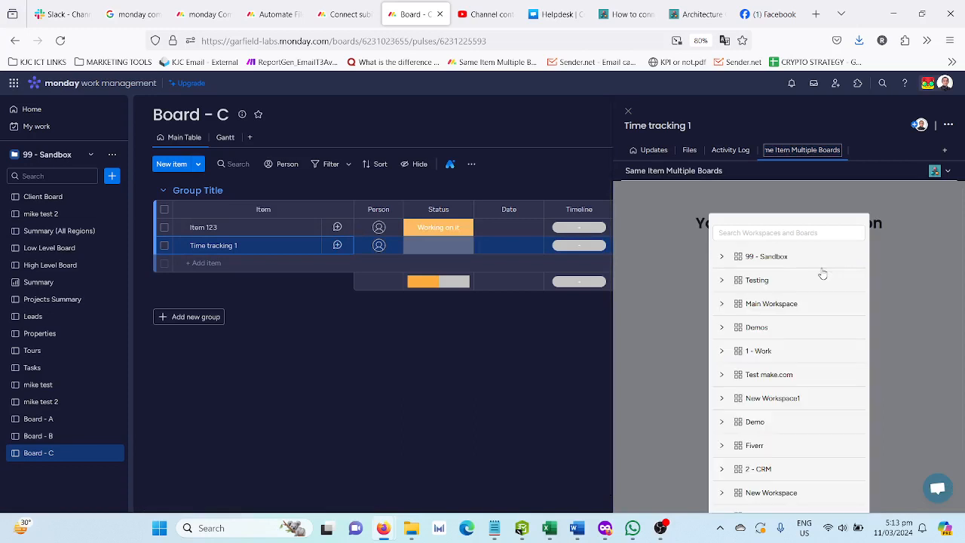
click(766, 232)
text(board)
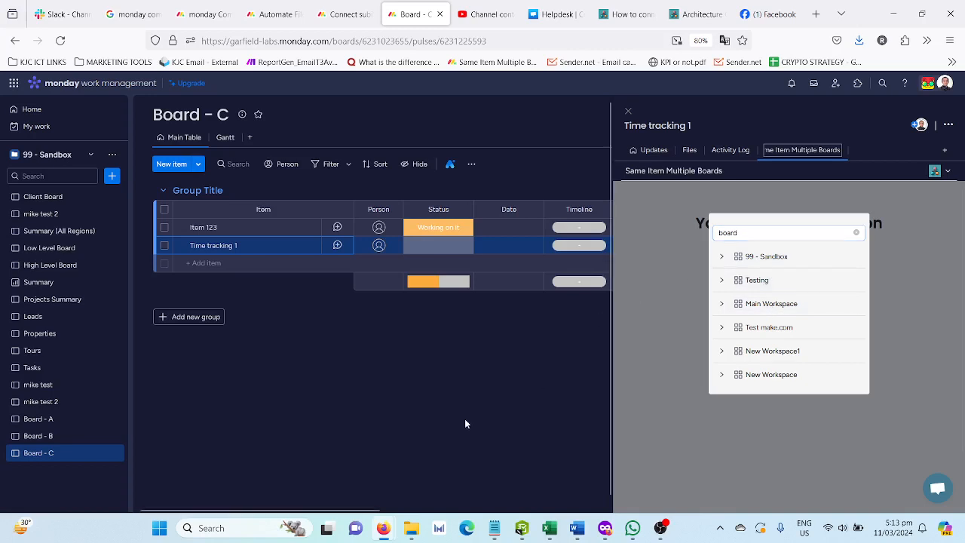
Add the Time tracking 1 item to the Group Title group of Board B through its Same Item Multiple Boards view
click(56, 443)
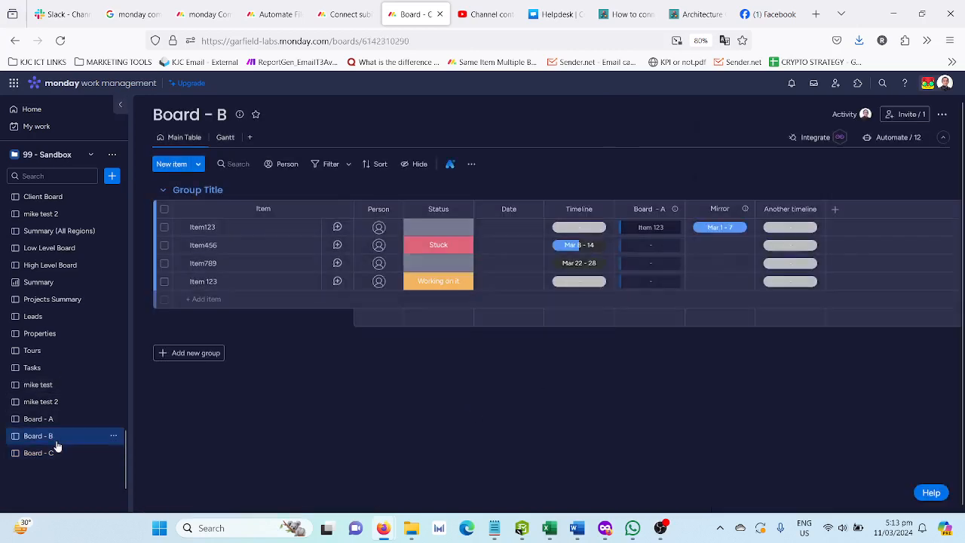
click(58, 453)
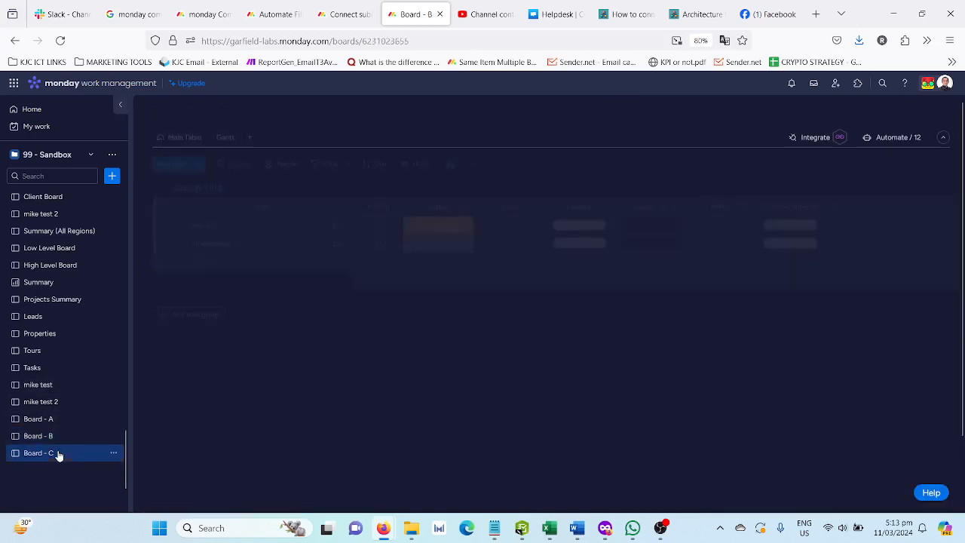
click(301, 247)
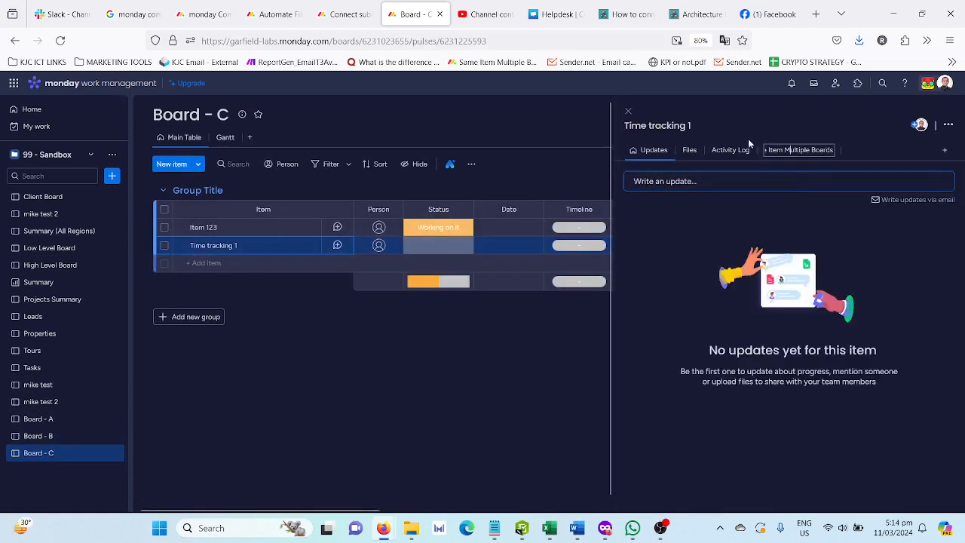
click(790, 150)
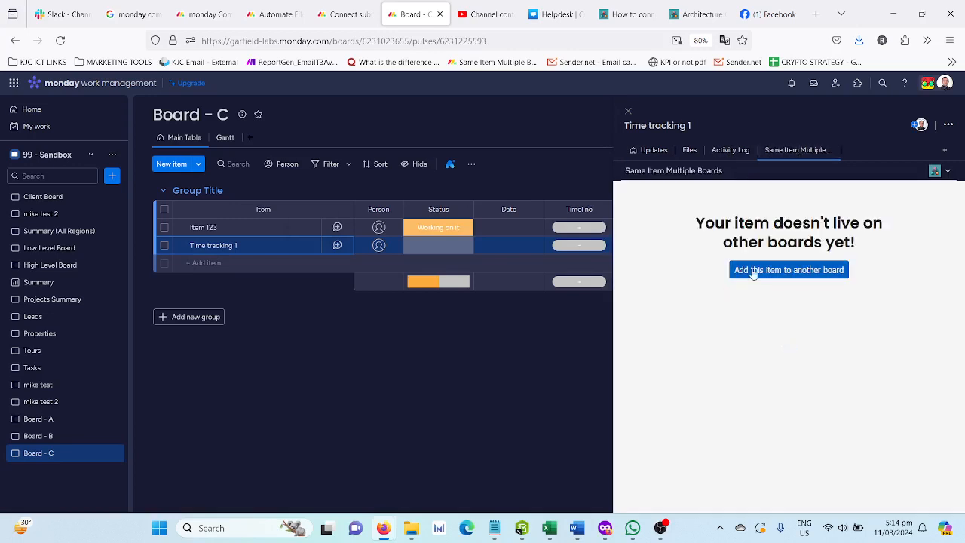
click(752, 271)
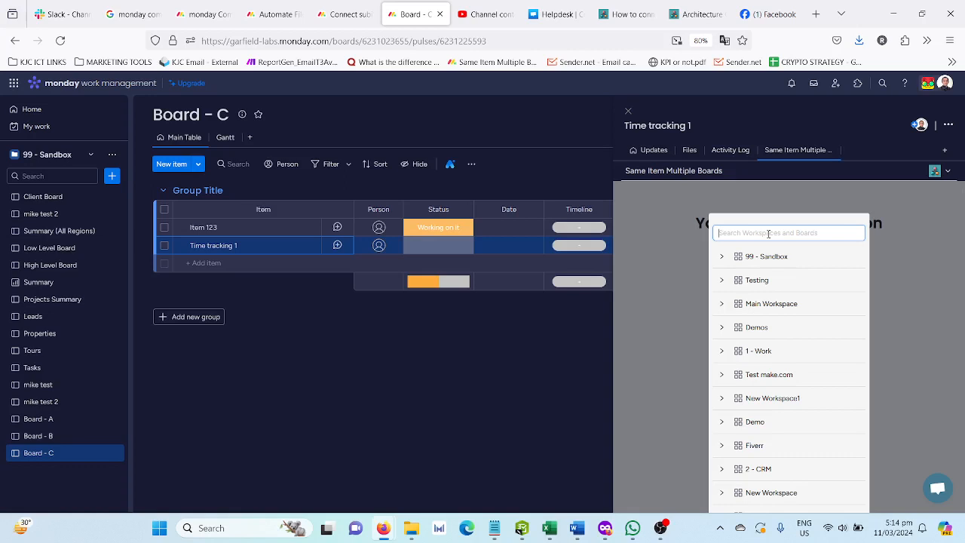
text(board b)
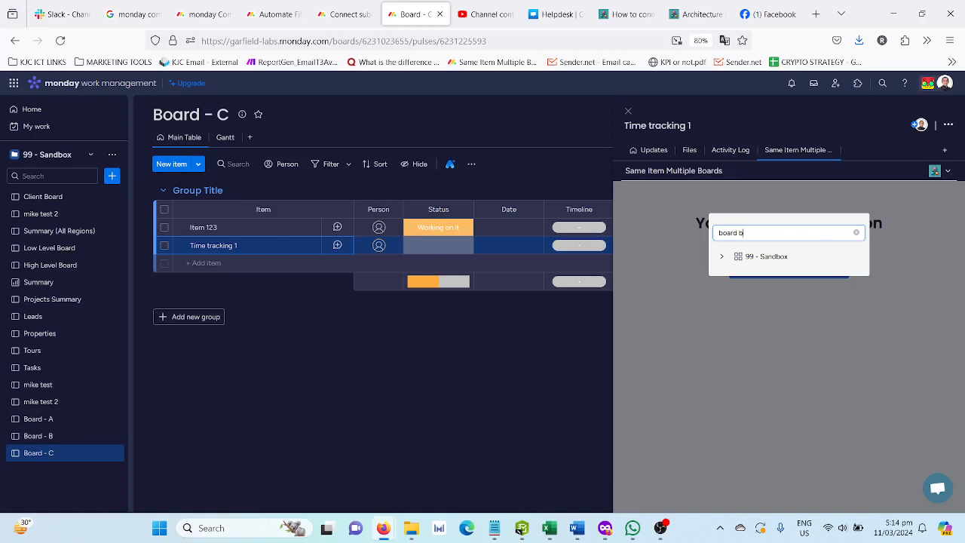
click(722, 256)
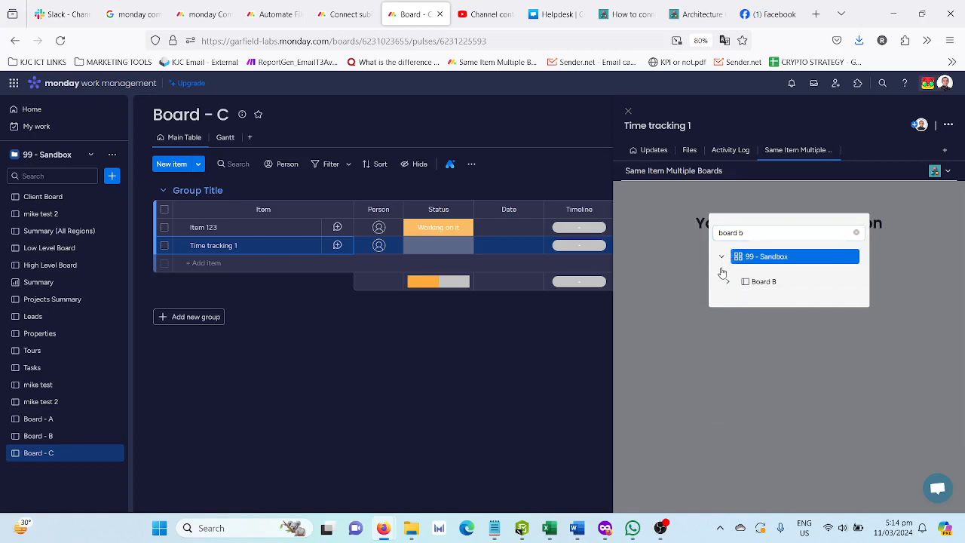
click(731, 283)
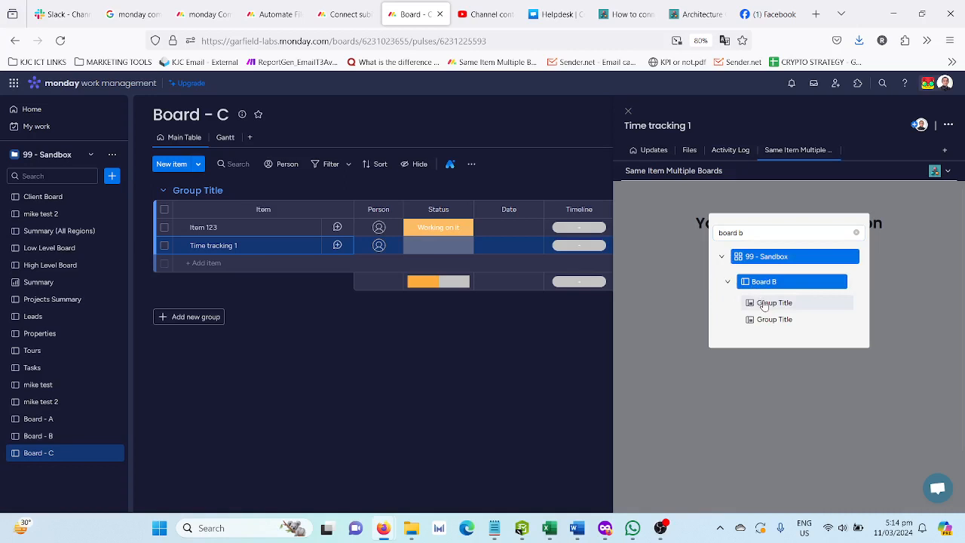
click(764, 305)
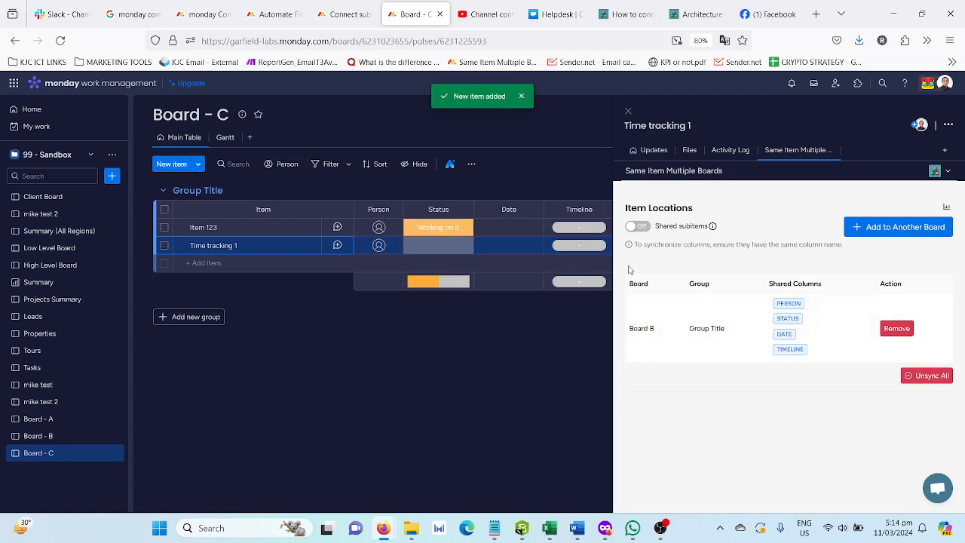
Close the item and compare Board - A, Board - B and Board - C for the shared item
click(627, 111)
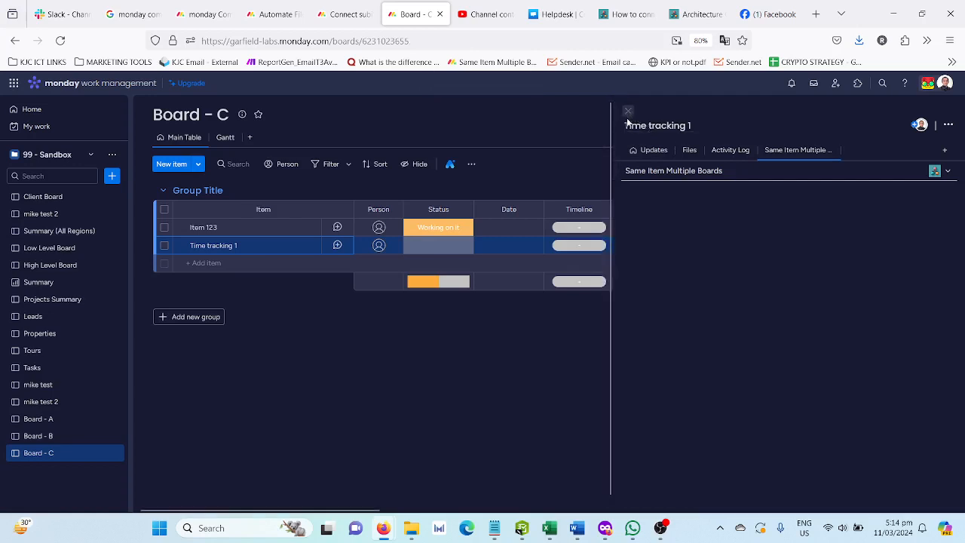
click(64, 438)
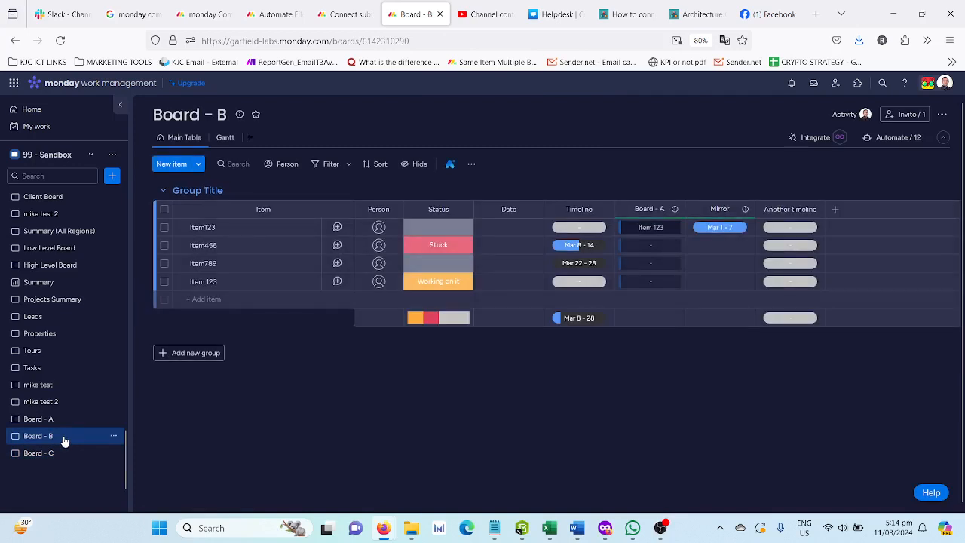
click(67, 453)
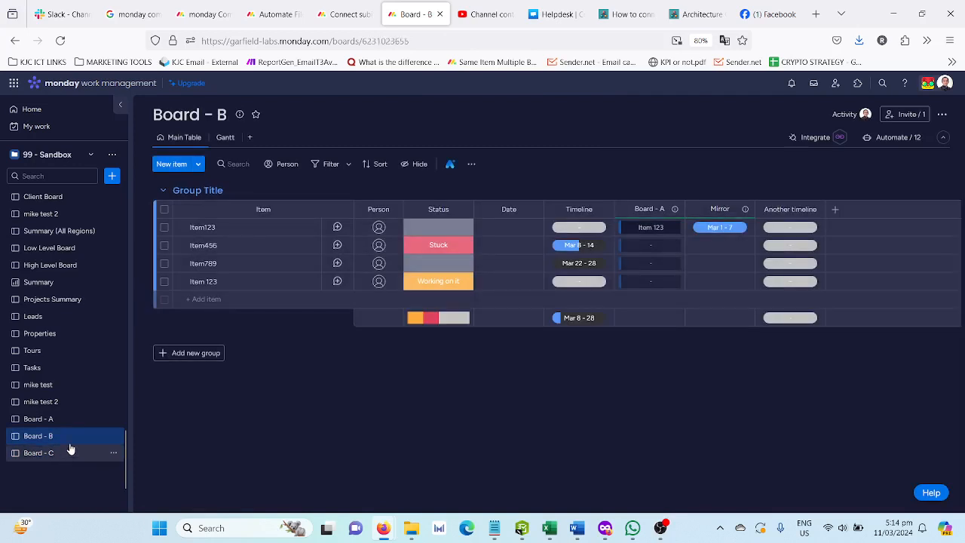
click(71, 426)
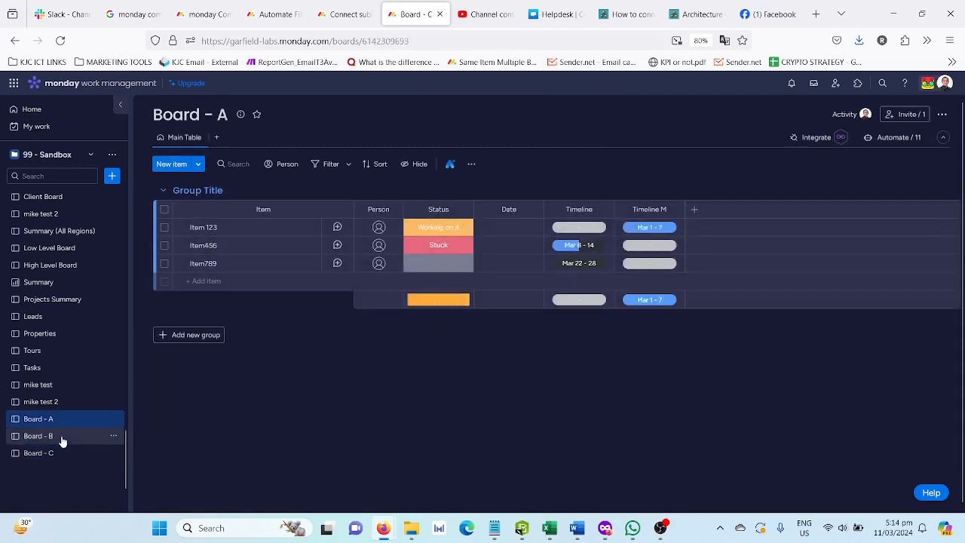
click(62, 439)
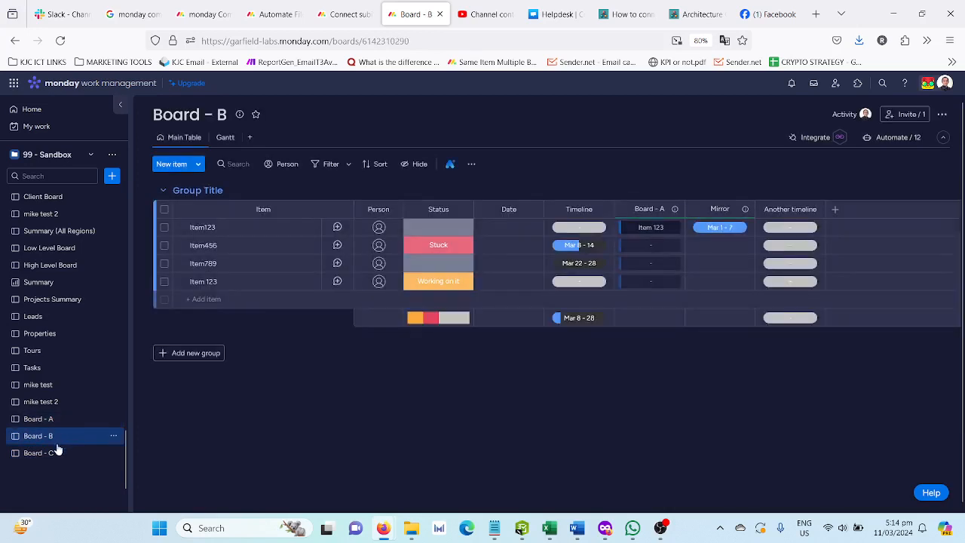
click(53, 455)
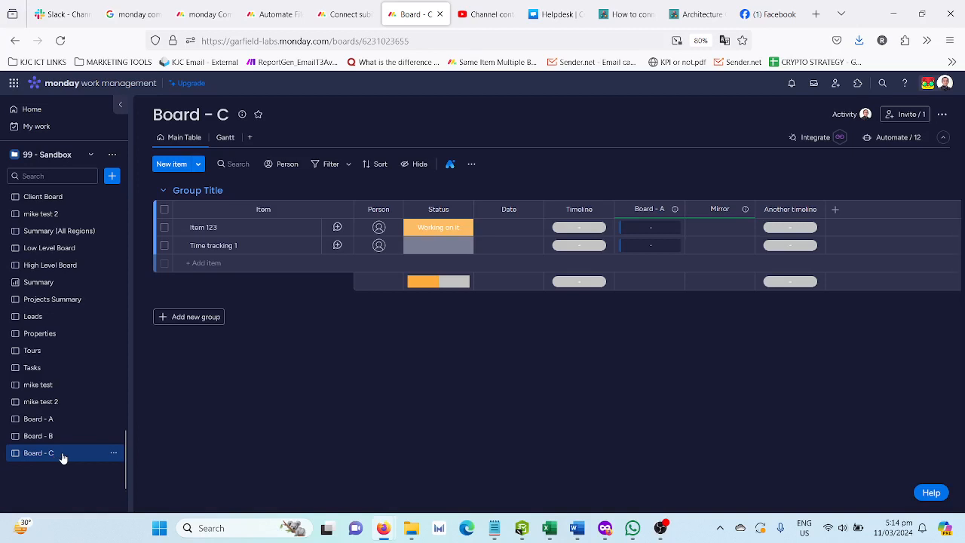
Add the Time tracking 1 item to another location, the Group Title group of Board - B in 99 - Sandbox
click(283, 244)
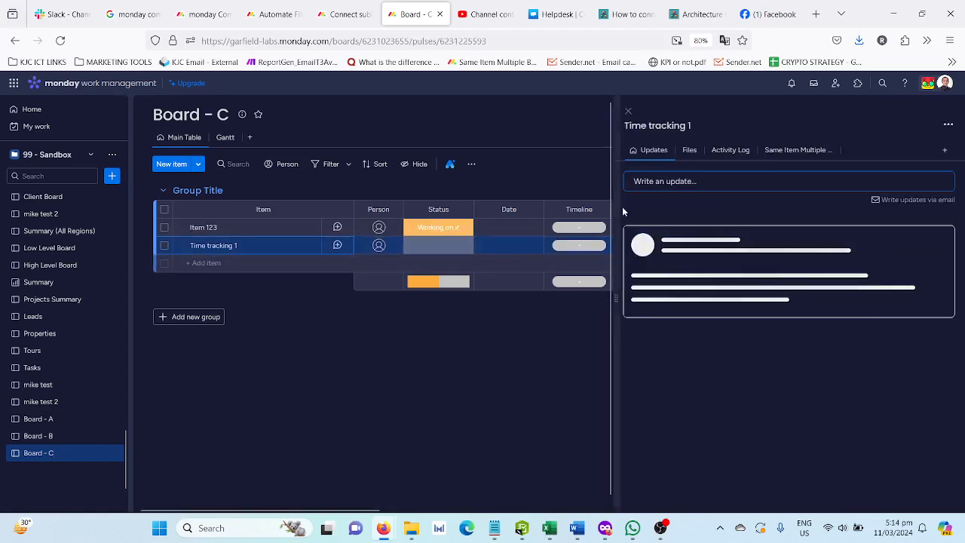
click(798, 150)
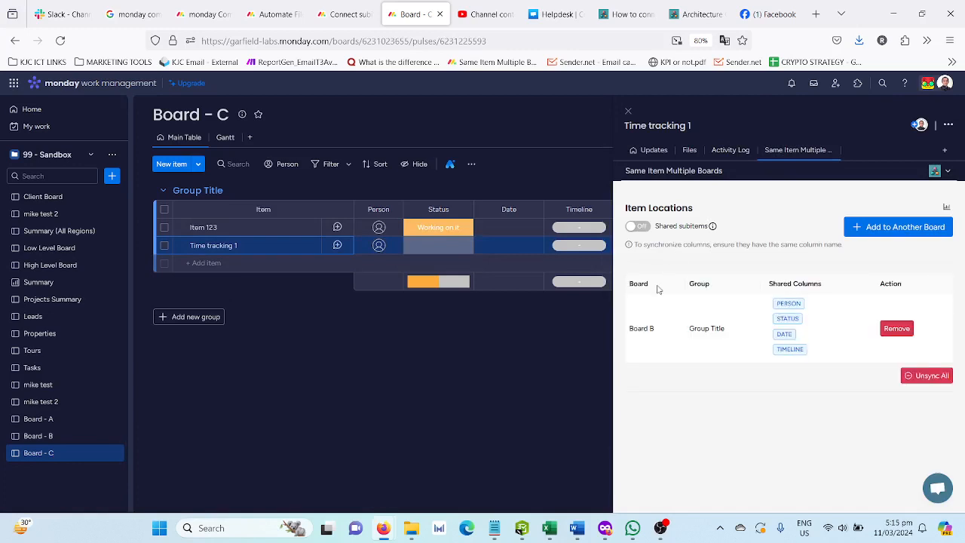
click(872, 227)
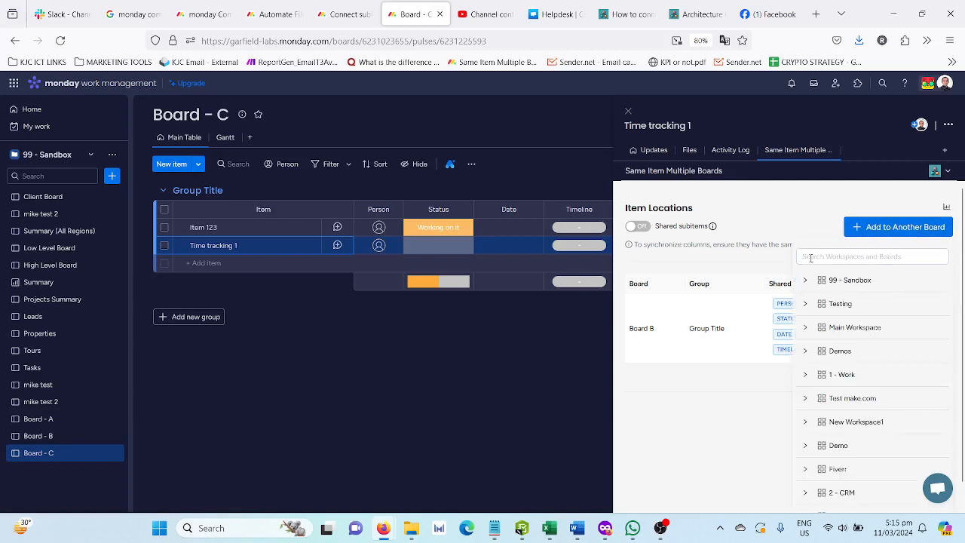
click(829, 256)
text(board)
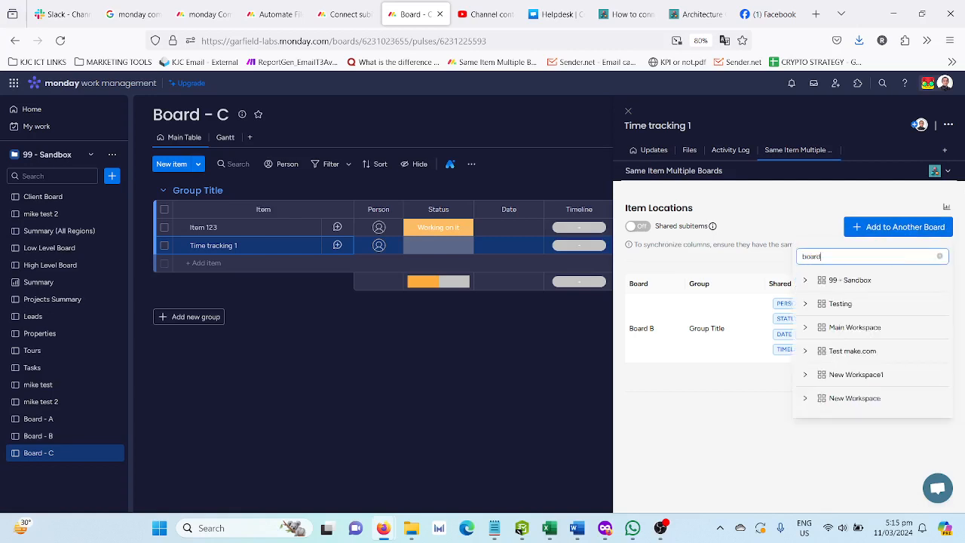
text( -)
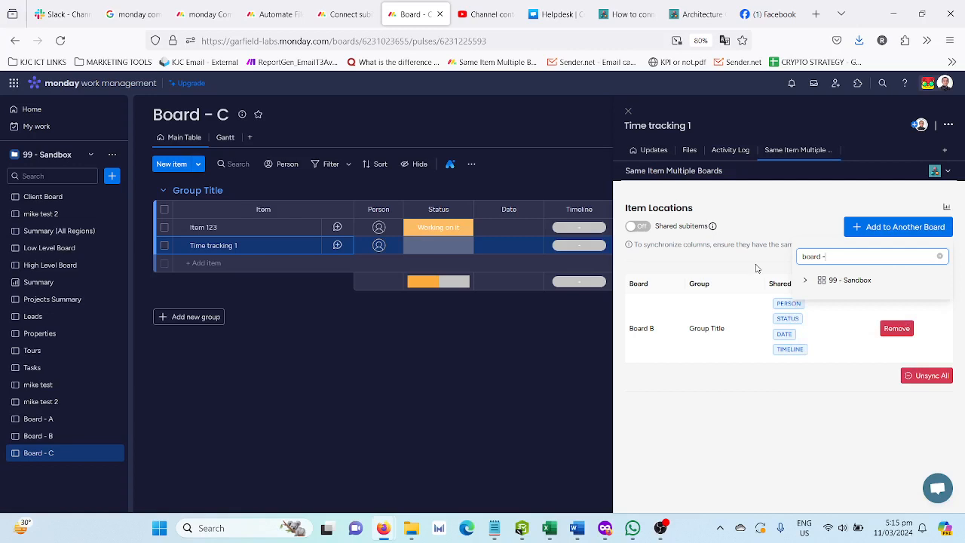
click(806, 282)
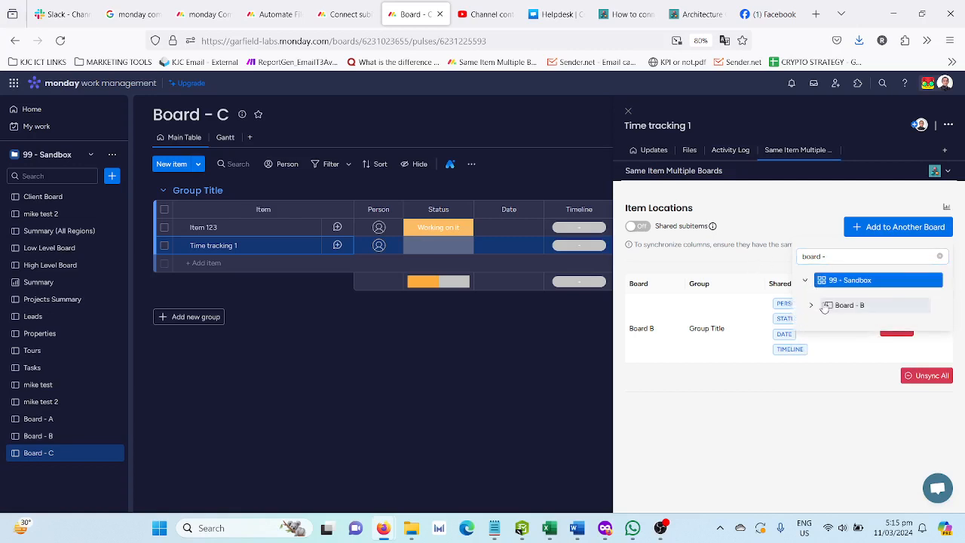
click(810, 306)
click(838, 326)
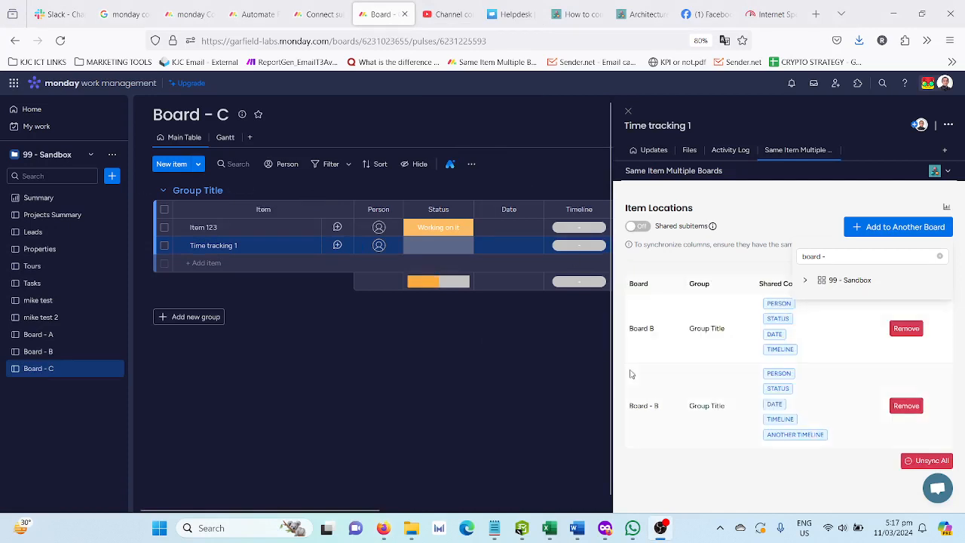
Set the Time tracking 1 item's status on Board - C to Working on it
click(27, 352)
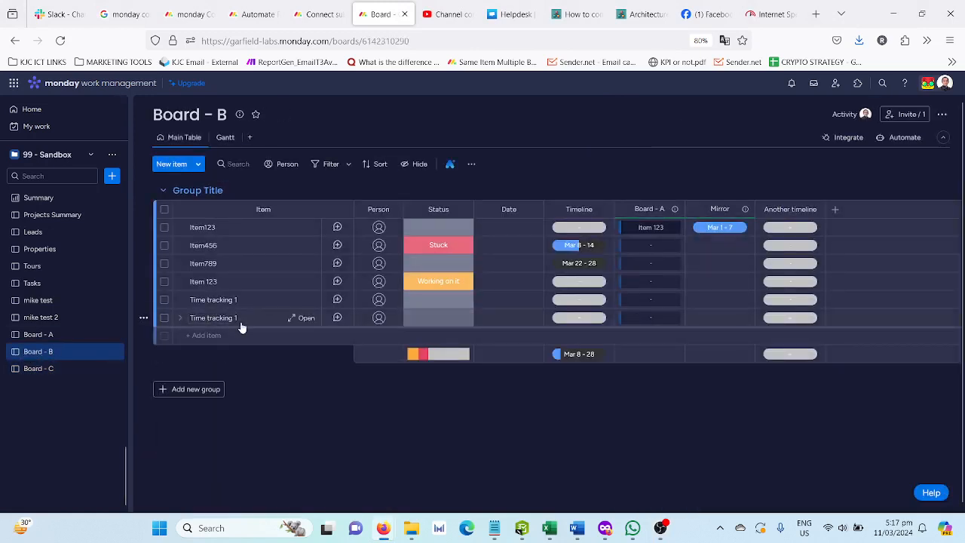
click(70, 369)
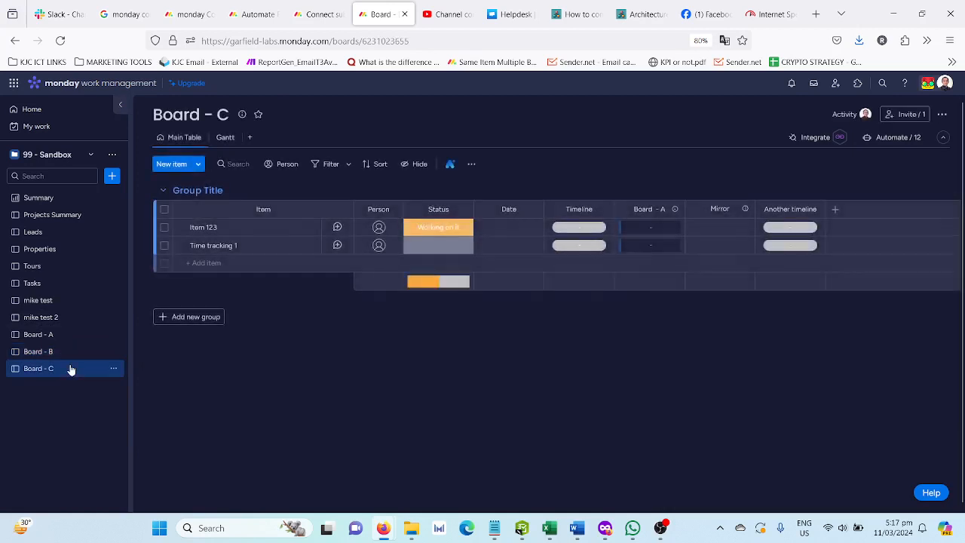
click(445, 251)
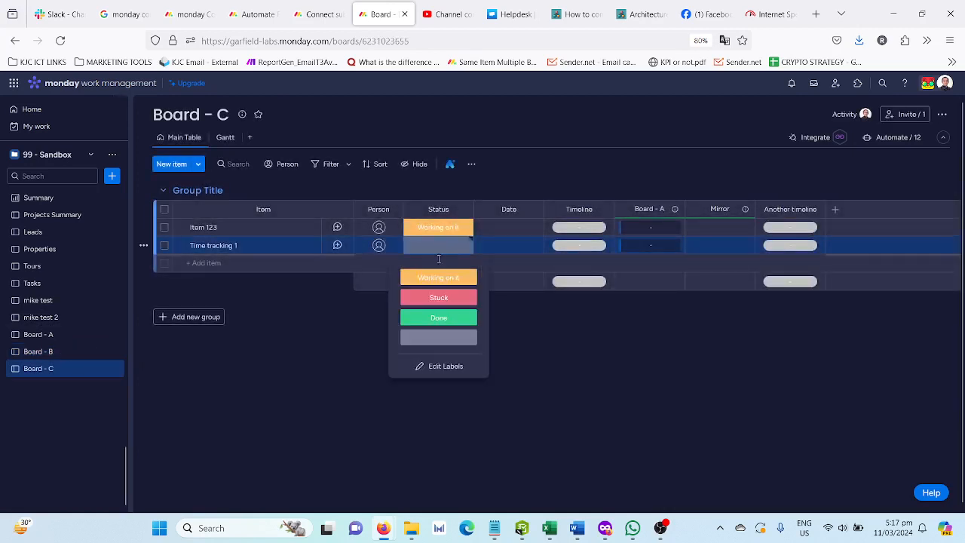
click(438, 277)
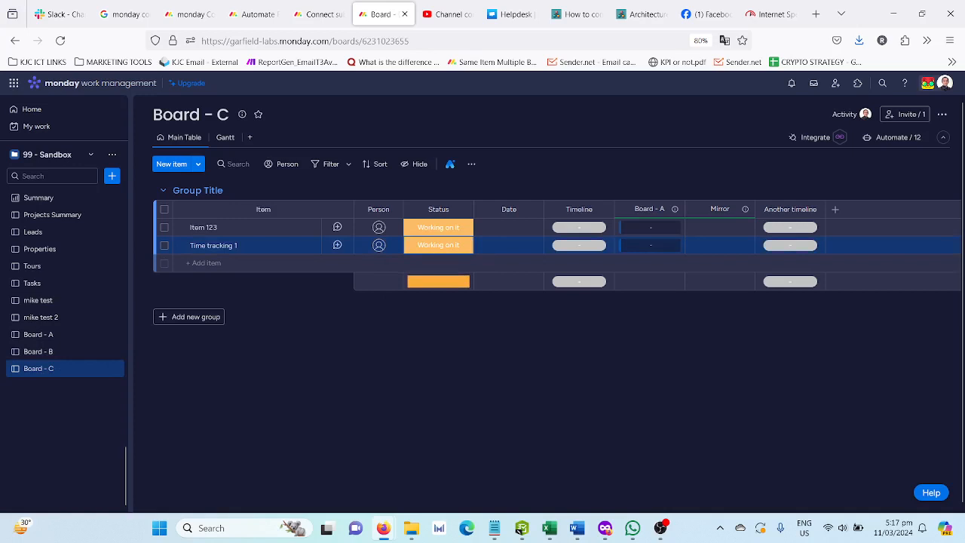
Compare Time tracking 1 on Board - B and Board - C, and expand its subitems on Board - C
click(69, 353)
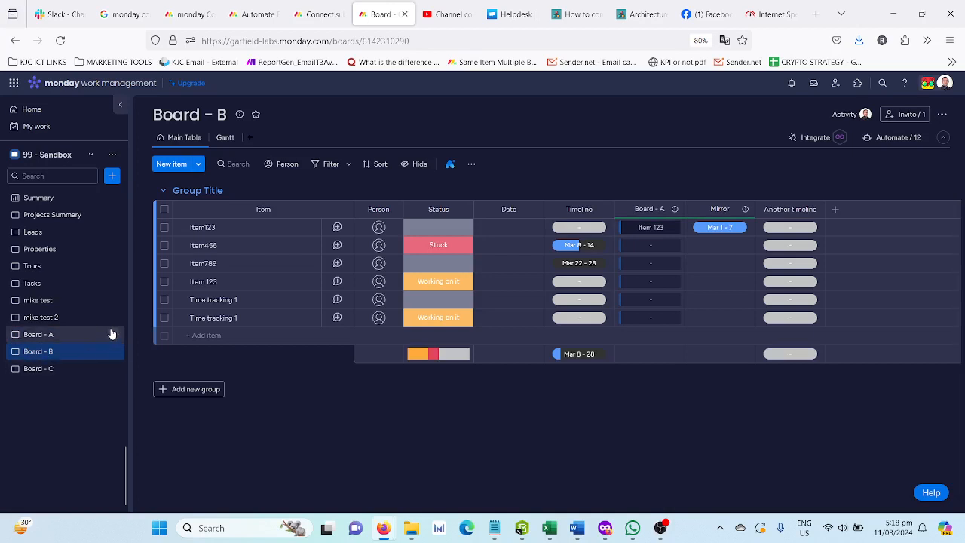
click(68, 370)
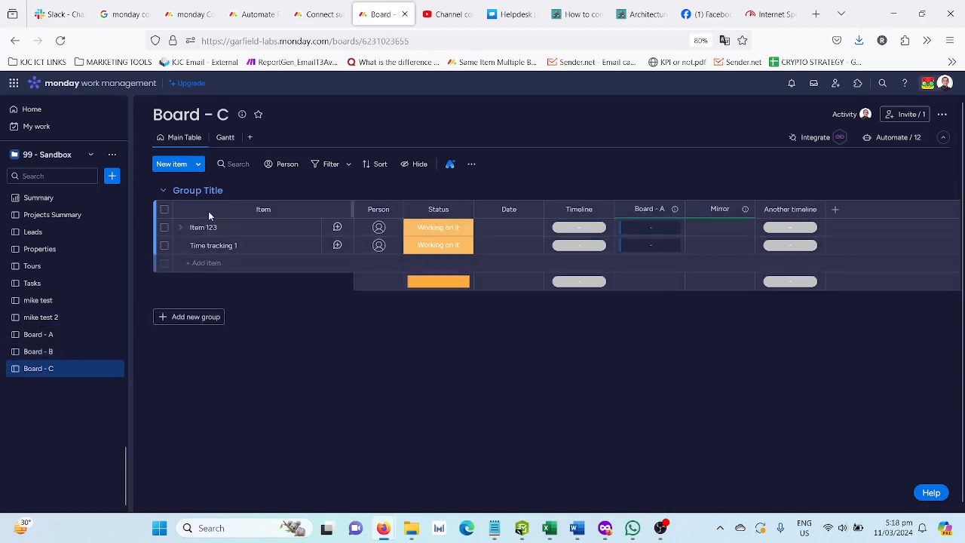
click(181, 246)
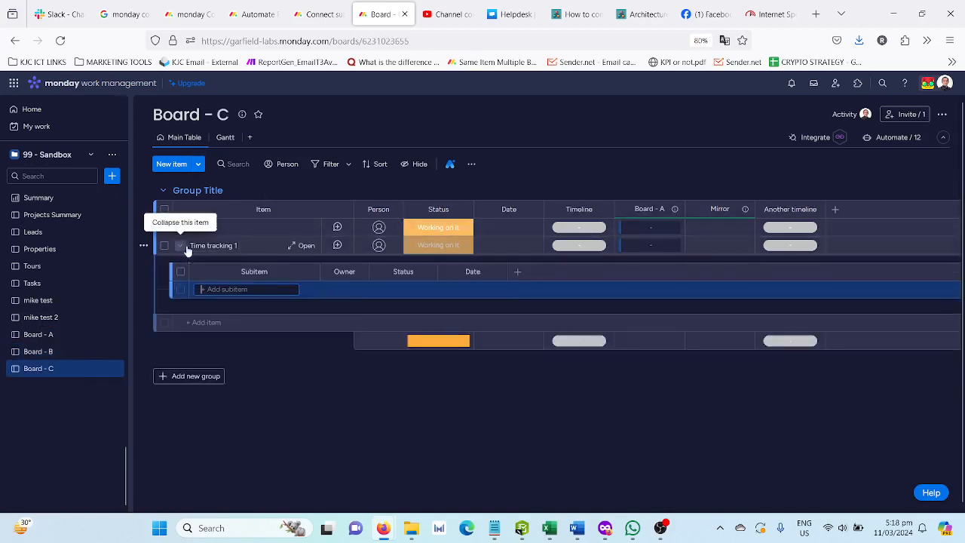
Open the Time tracking 1 item on Board - C and turn on Shared subitems in its Same Item Multiple Boards panel
click(318, 14)
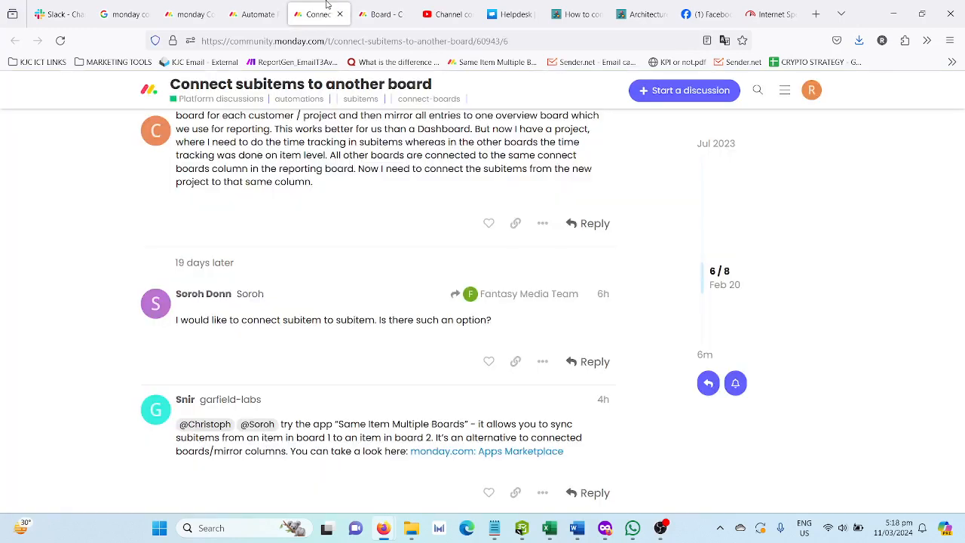
click(383, 13)
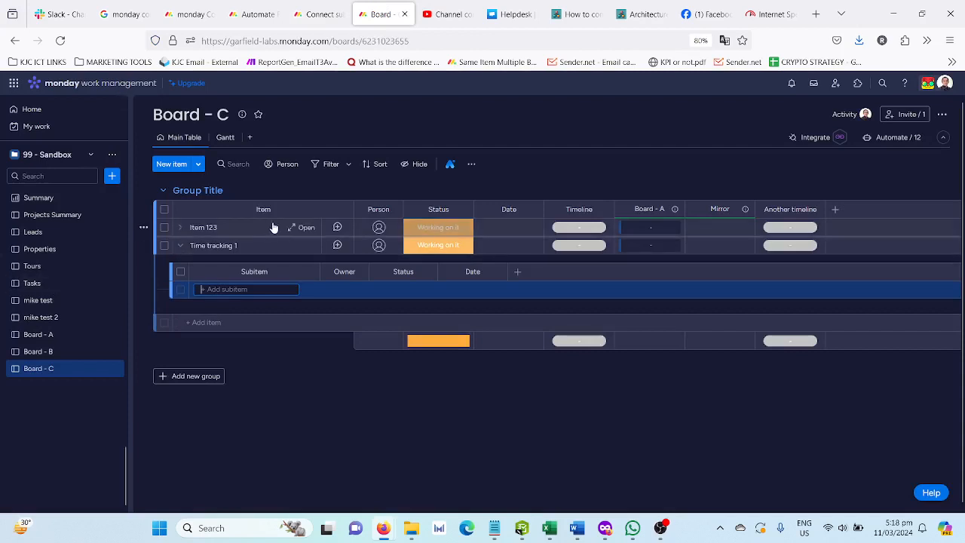
click(290, 249)
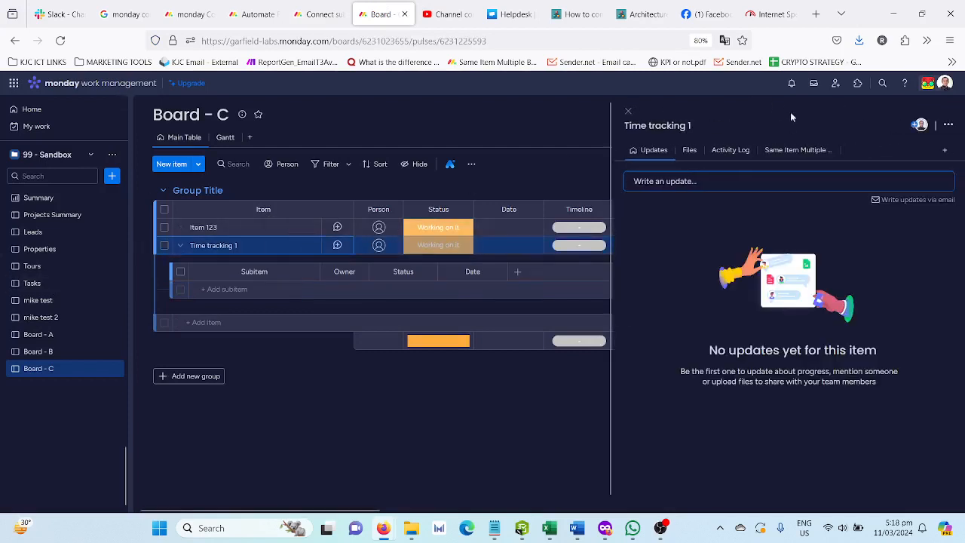
click(789, 153)
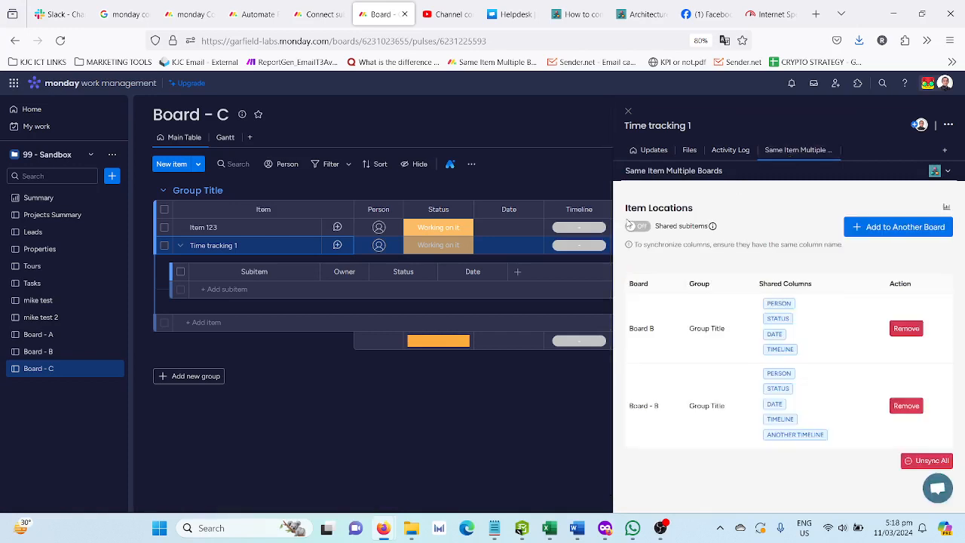
click(637, 225)
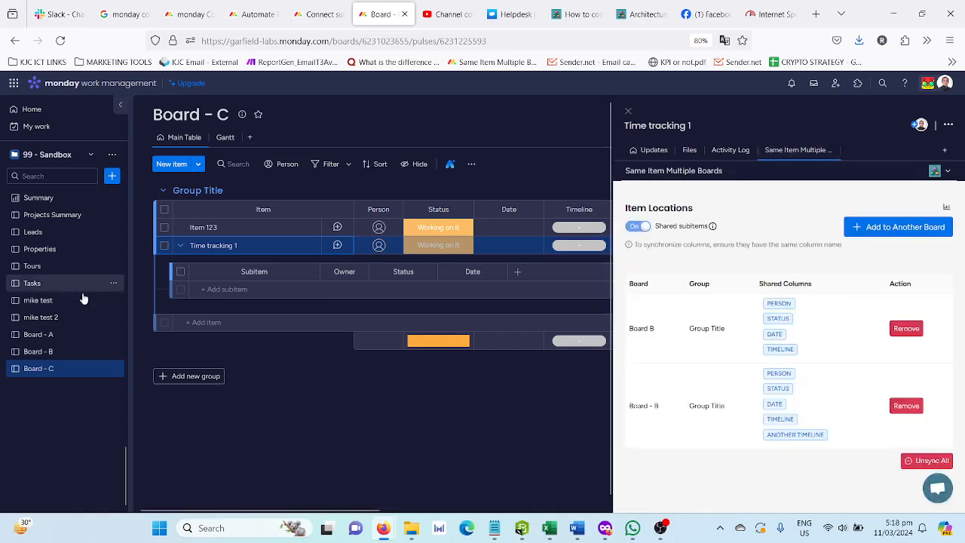
Add a subitem named "tracking time sub item" under Time tracking 1 on Board - C
click(229, 288)
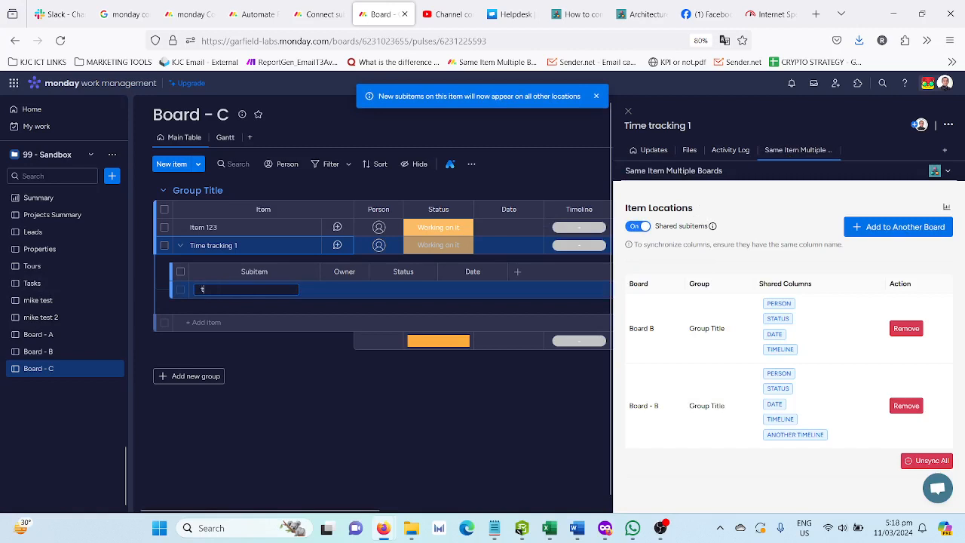
text(trakin)
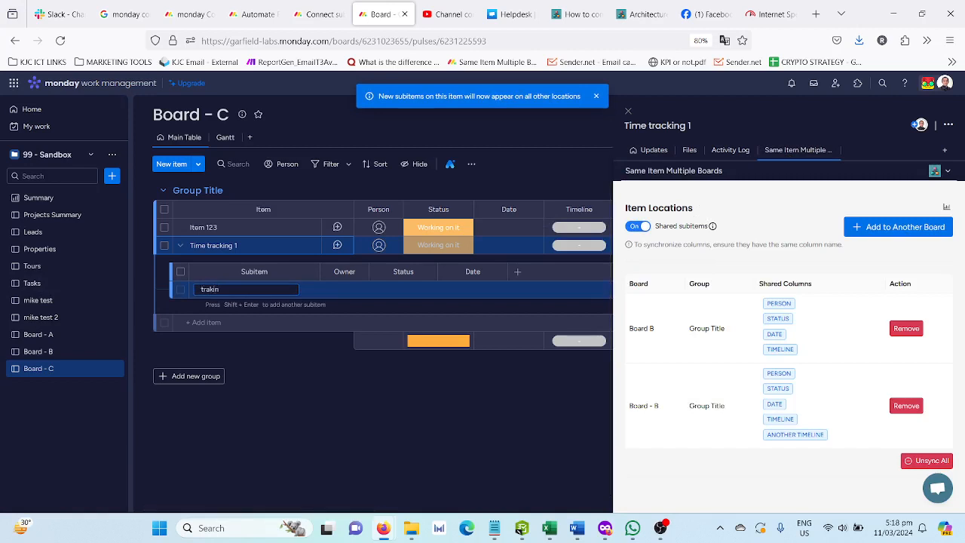
key(BackSpace)
key(BackSpace)
key(BackSpace)
text(cking time)
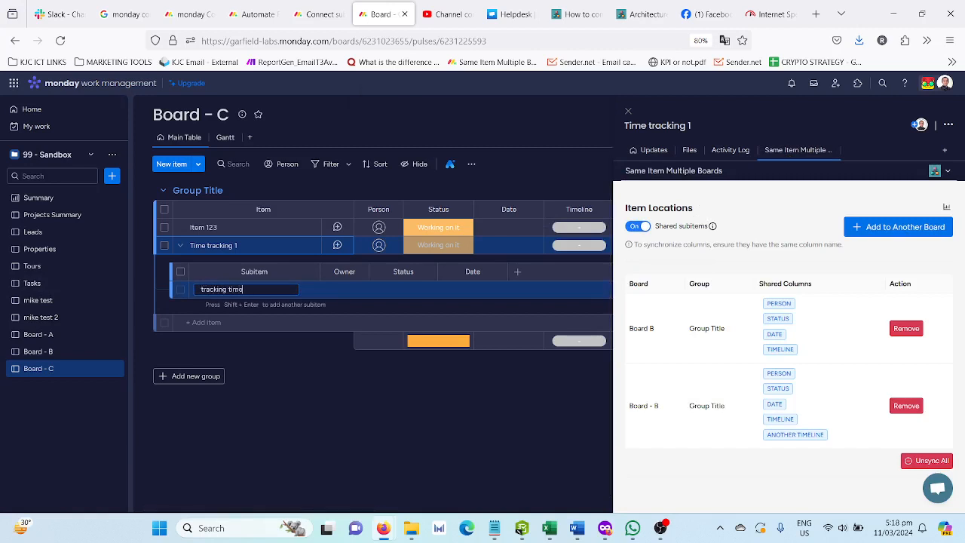
text( subitem)
key(Return)
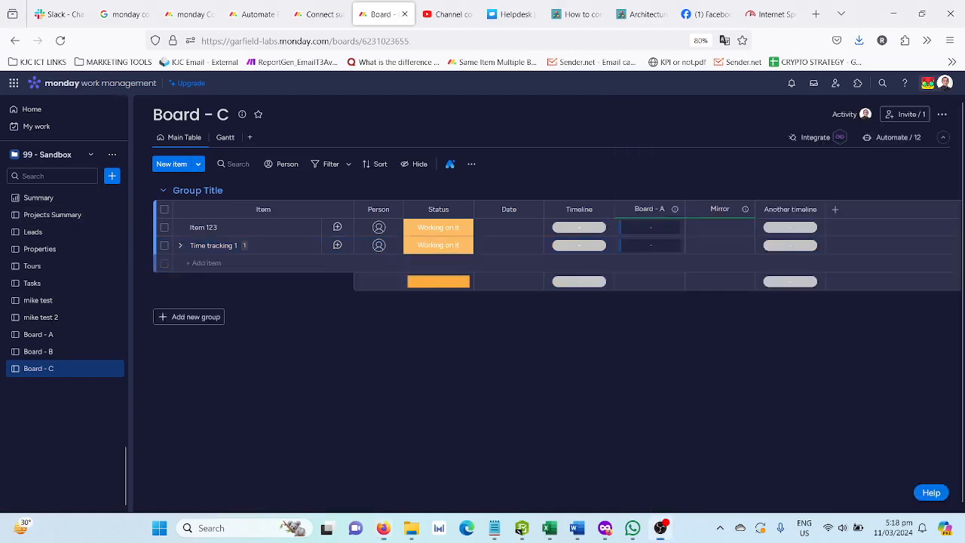
Open Board - B, expand Time tracking 1's subitems to check the shared subitem, and return to the community forum thread
click(36, 352)
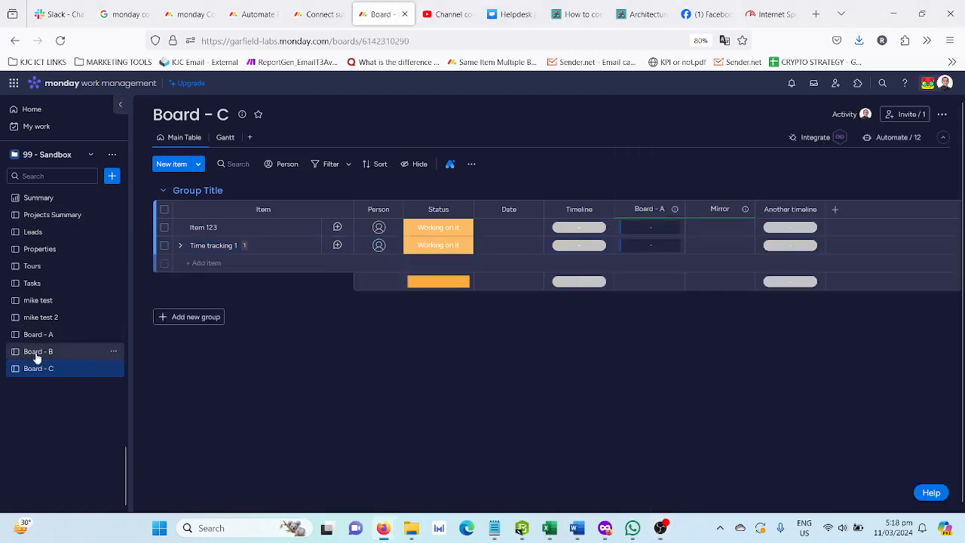
click(269, 322)
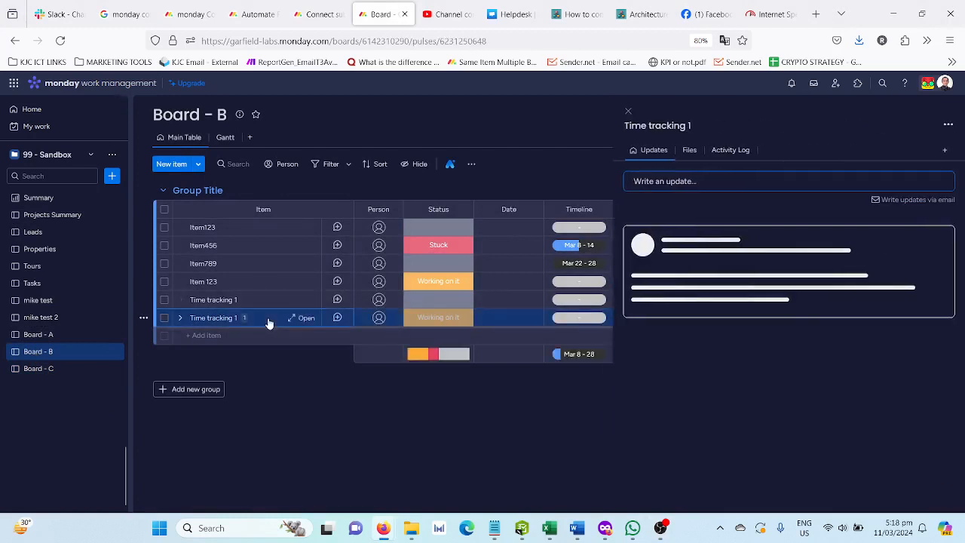
click(181, 319)
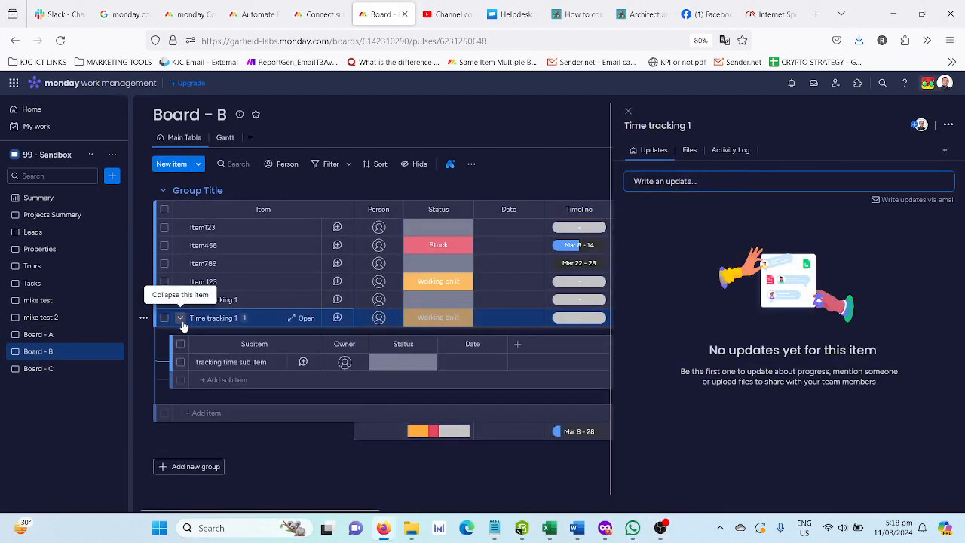
click(626, 113)
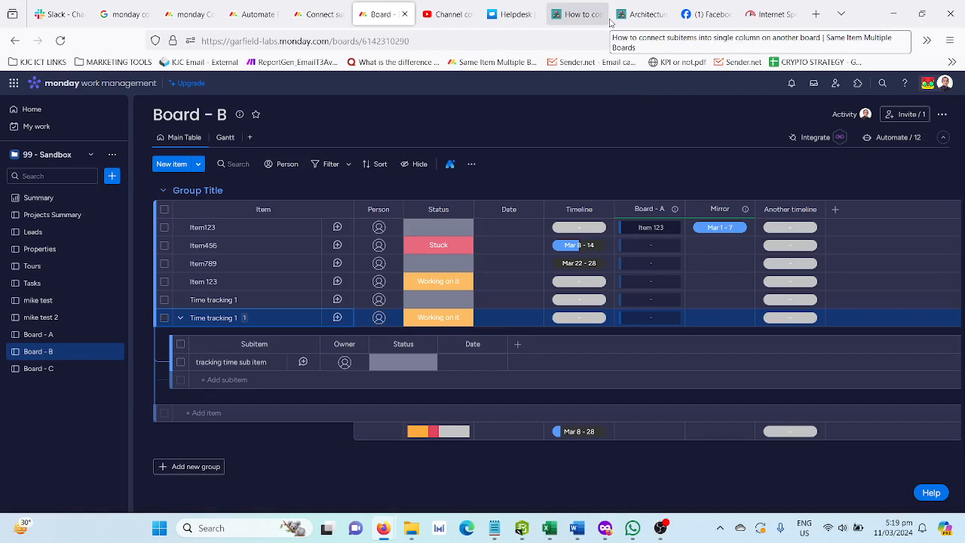
click(332, 5)
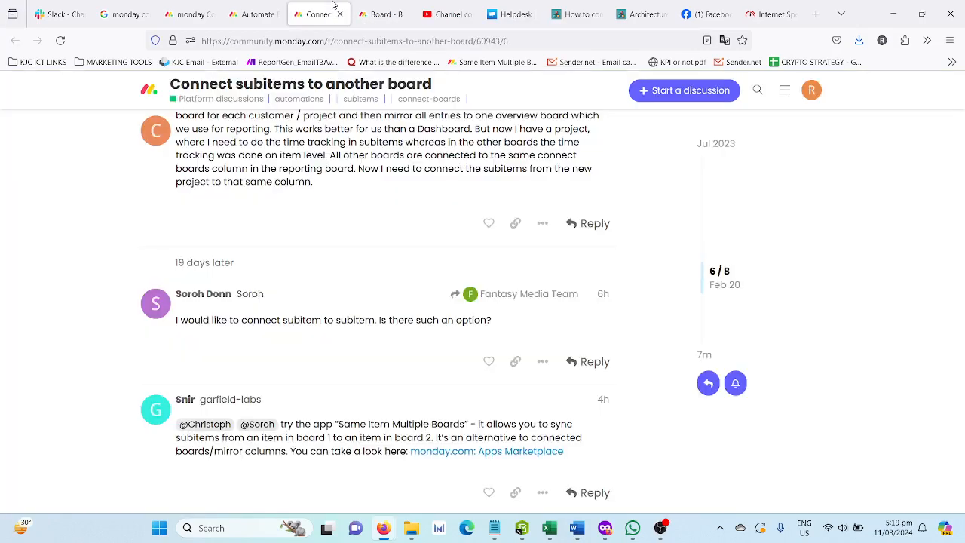